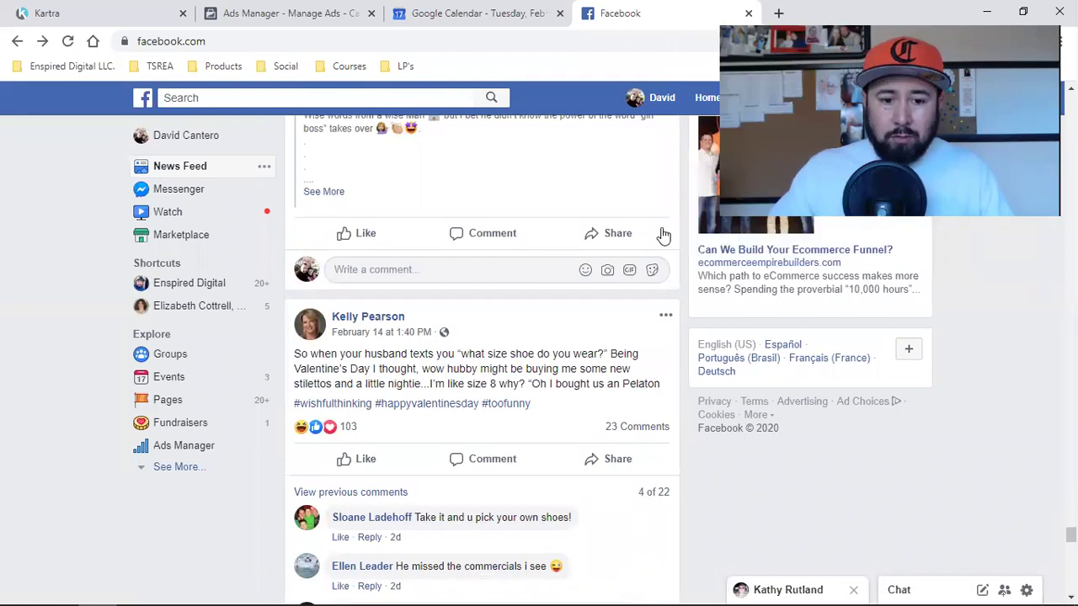
# - Find the sponsored Cox Business Telephone ad in the Facebook news feed and open its Learn More landing page
pyautogui.scroll(-10, 591, 362)
pyautogui.scroll(-2, 589, 366)
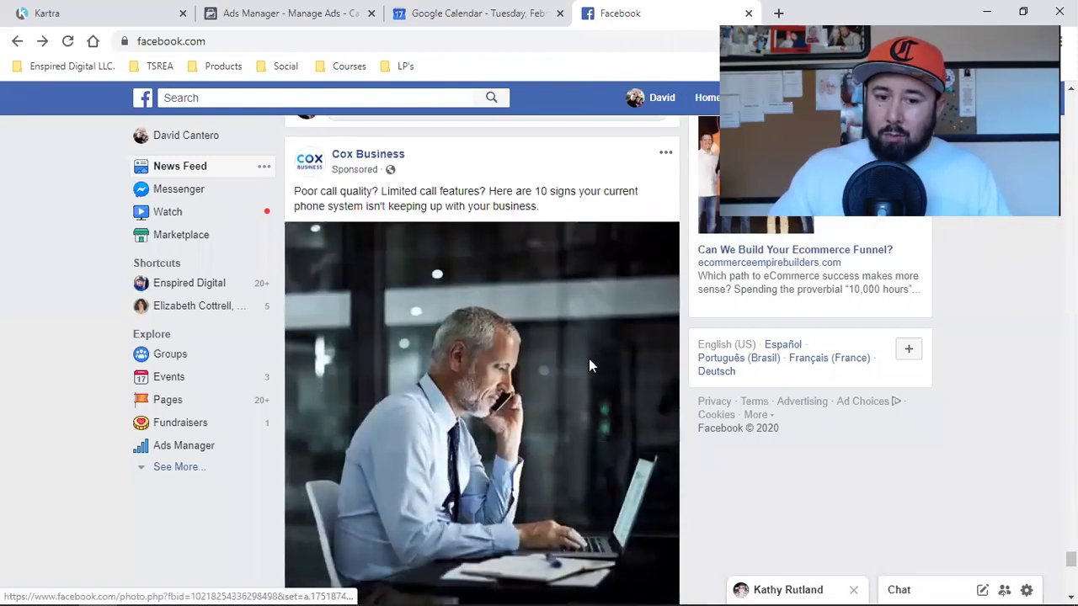
pyautogui.scroll(-2, 589, 366)
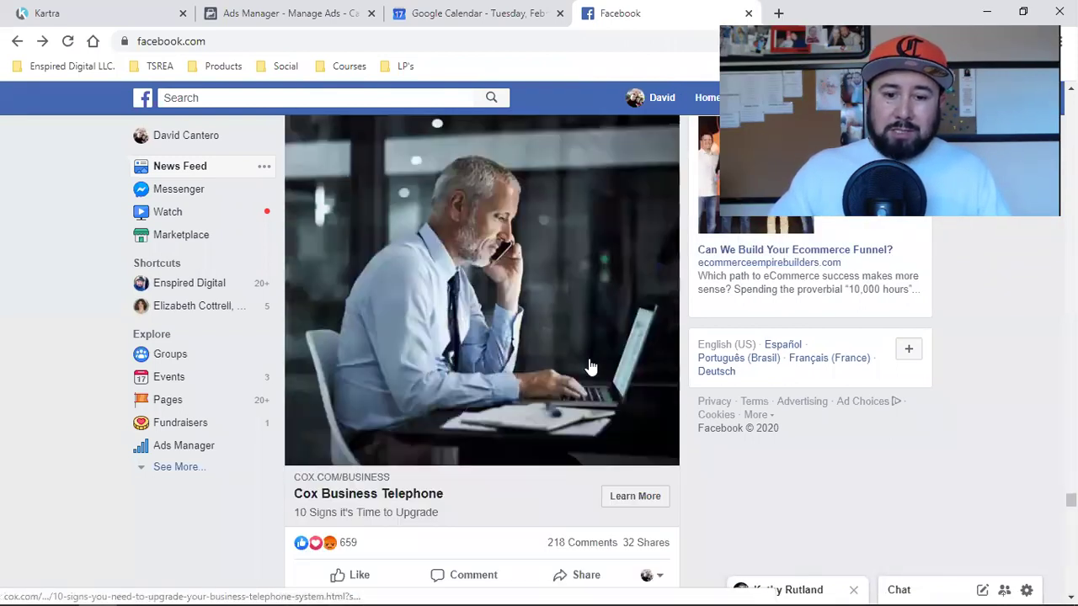
pyautogui.scroll(-2, 592, 366)
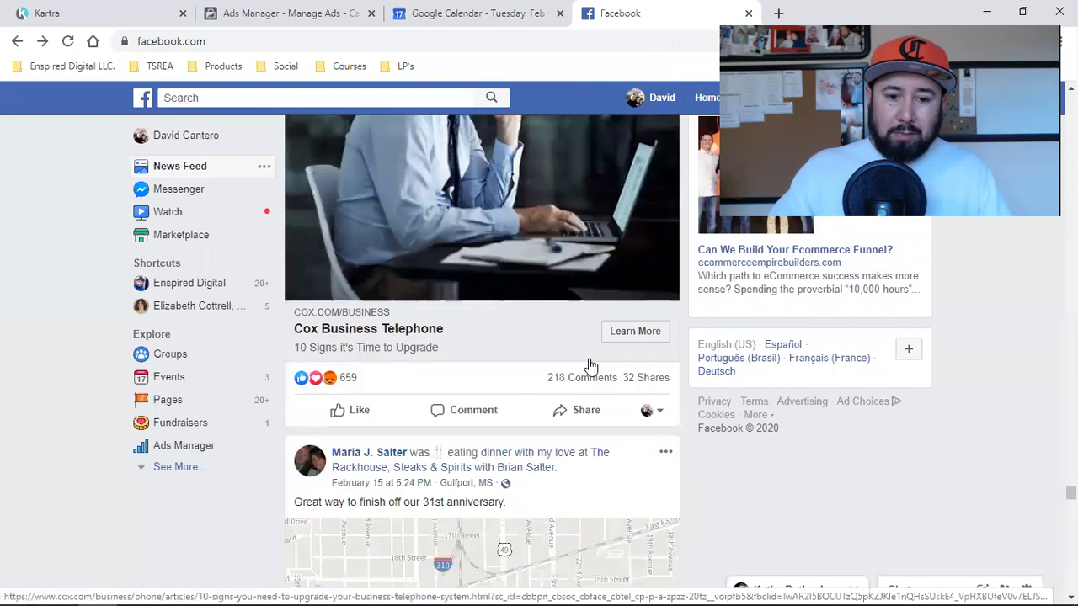
pyautogui.click(633, 332)
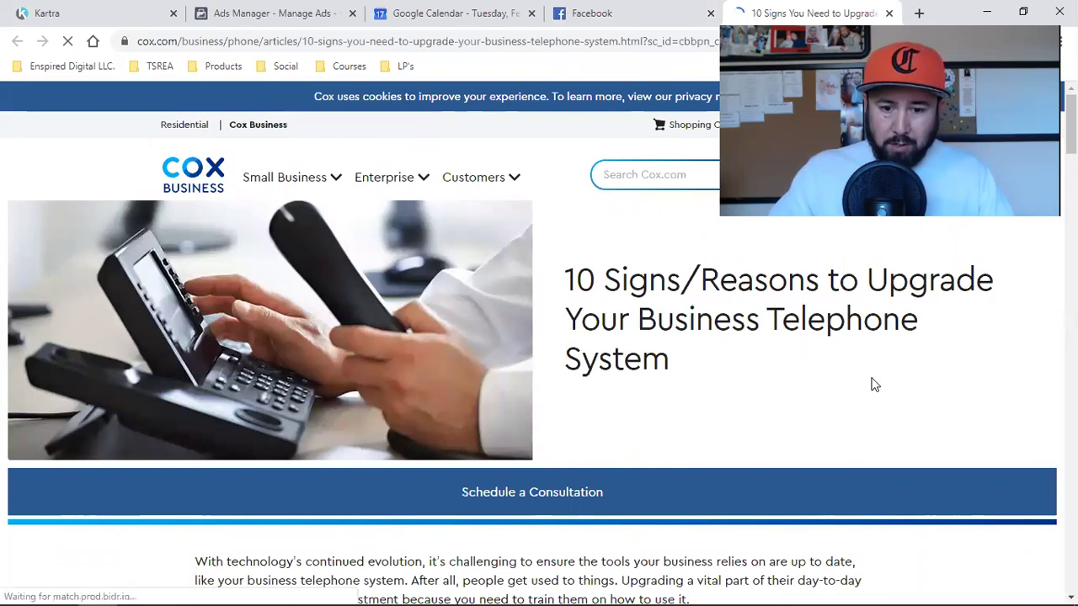
# - Review the Cox Business landing page and its Schedule a Consultation form, and close the page
pyautogui.scroll(-2, 690, 383)
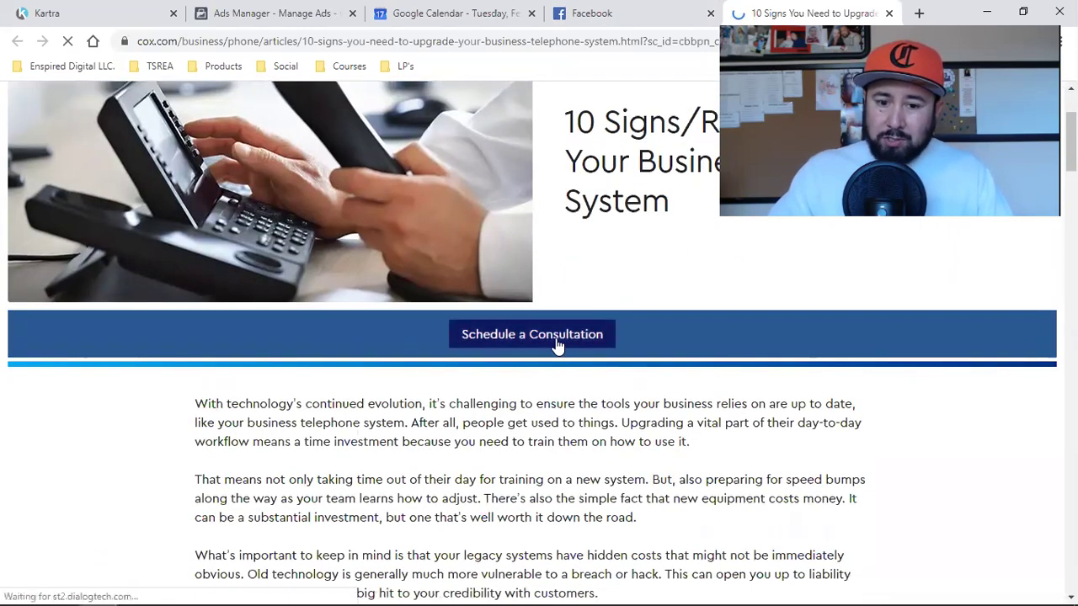
pyautogui.scroll(2, 556, 345)
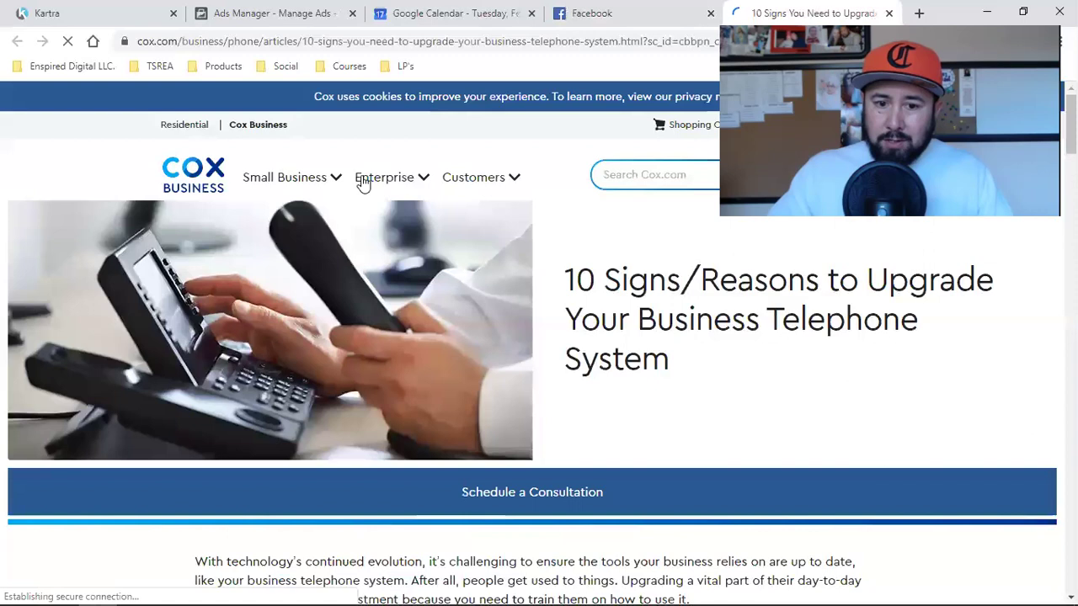
pyautogui.scroll(-2, 495, 354)
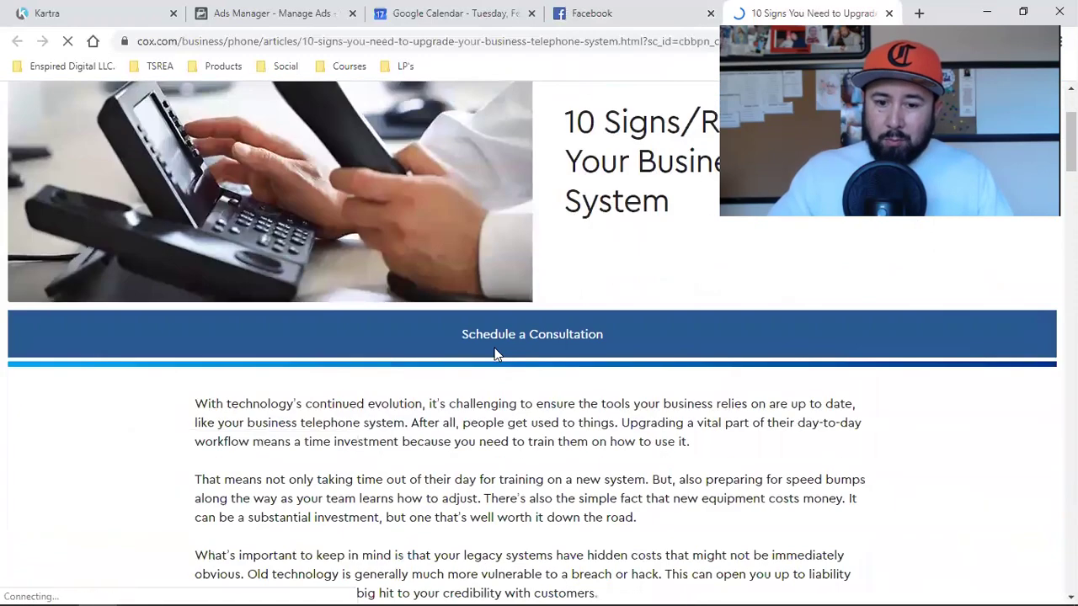
pyautogui.click(541, 332)
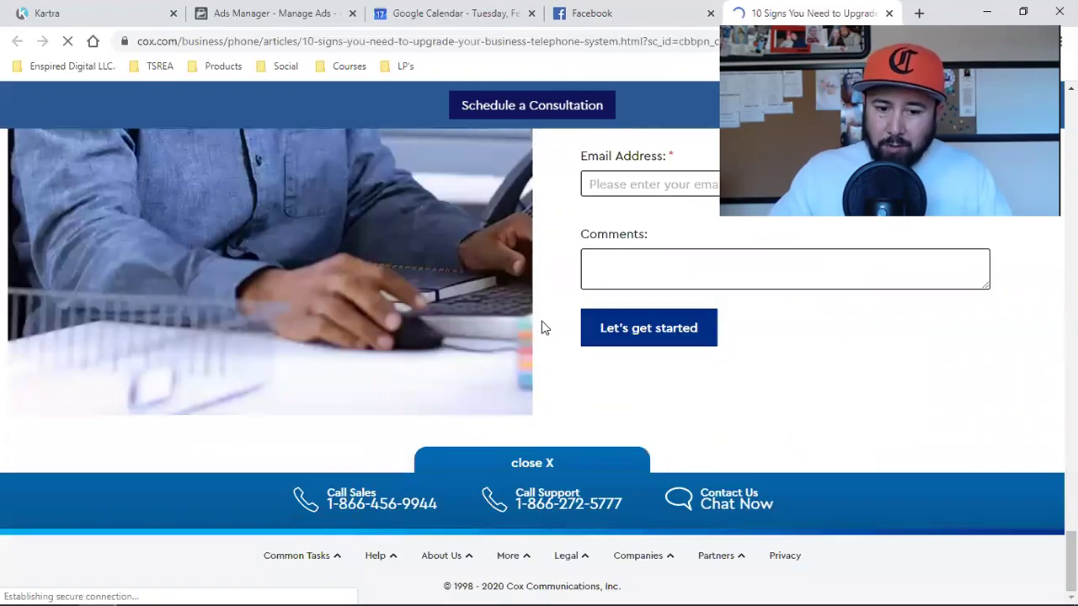
pyautogui.scroll(1, 514, 396)
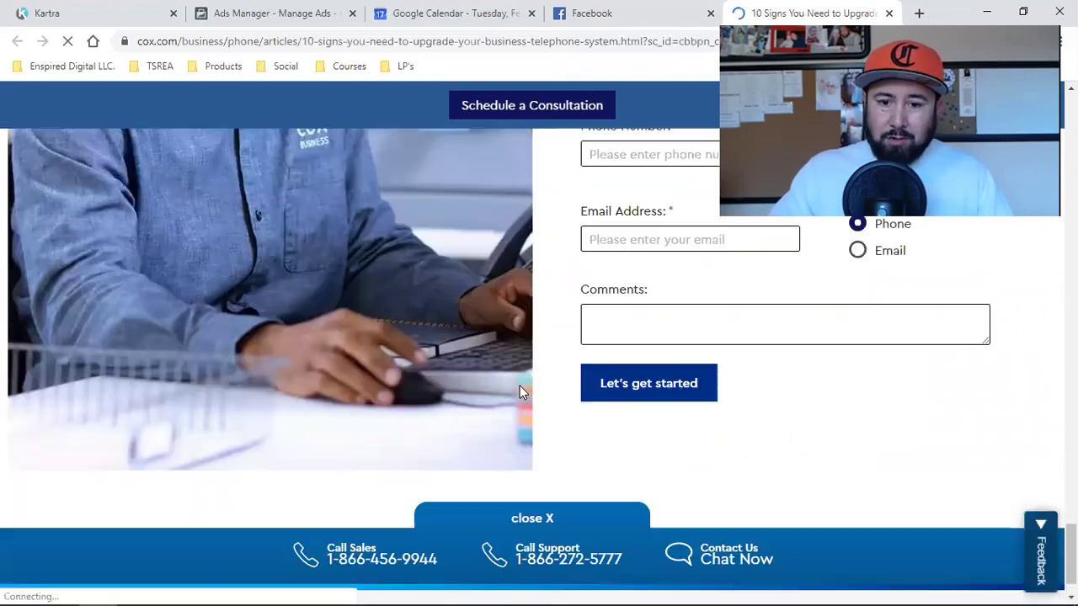
pyautogui.scroll(15, 519, 385)
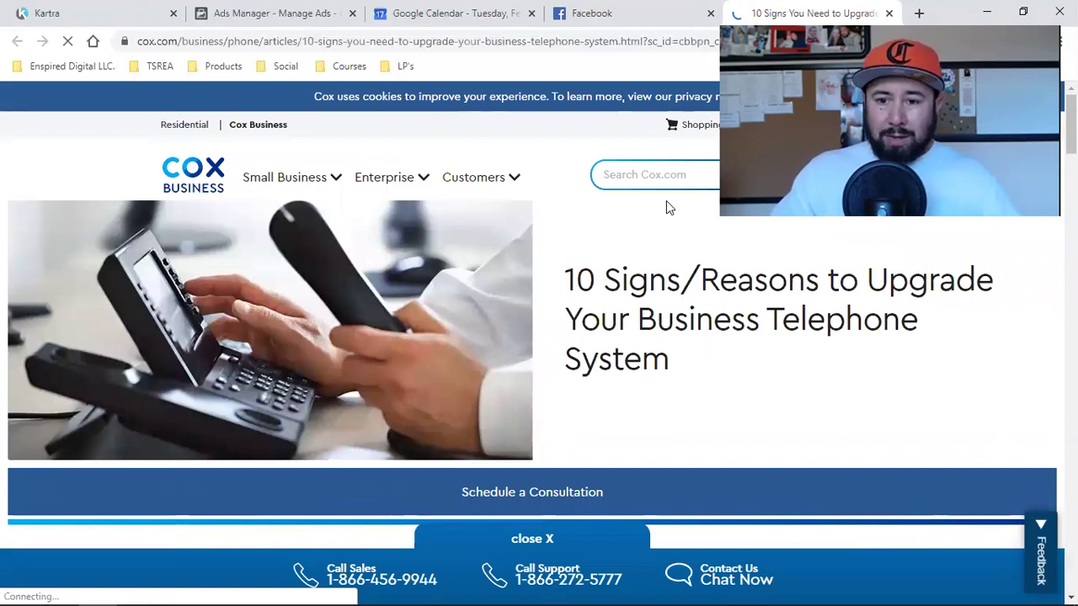
pyautogui.click(889, 13)
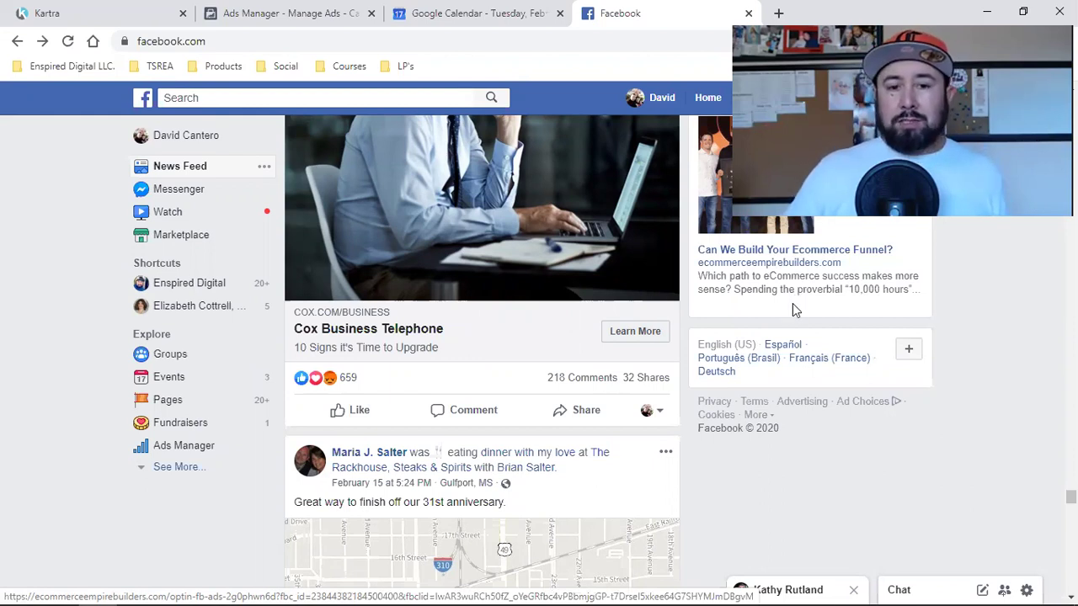
# - Switch to Ads Manager and mark the new campaign as a Special Ad Category campaign for Housing
pyautogui.click(286, 10)
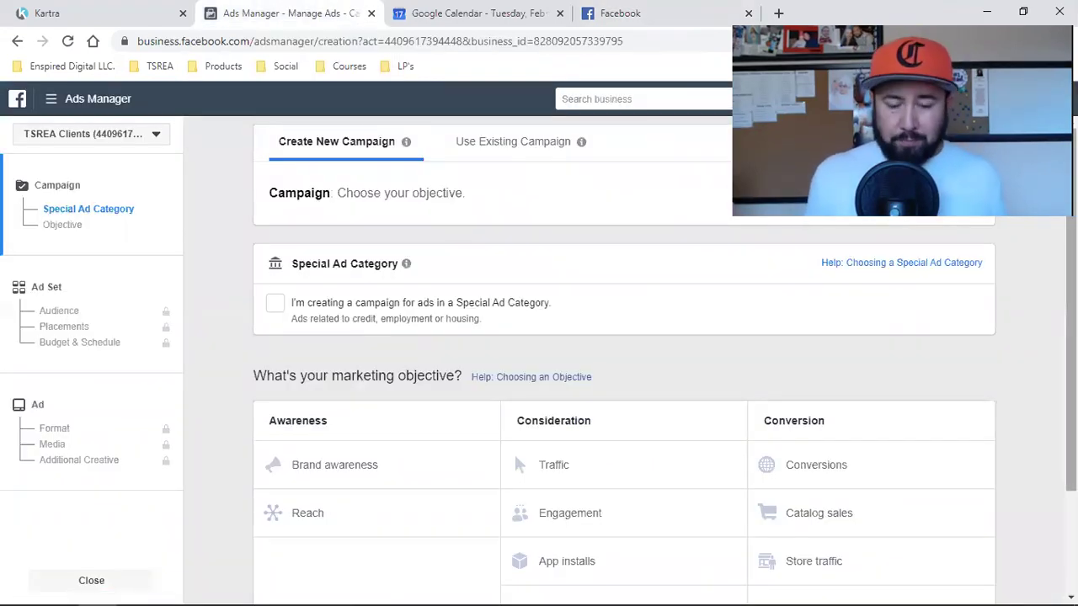
pyautogui.scroll(-1, 623, 379)
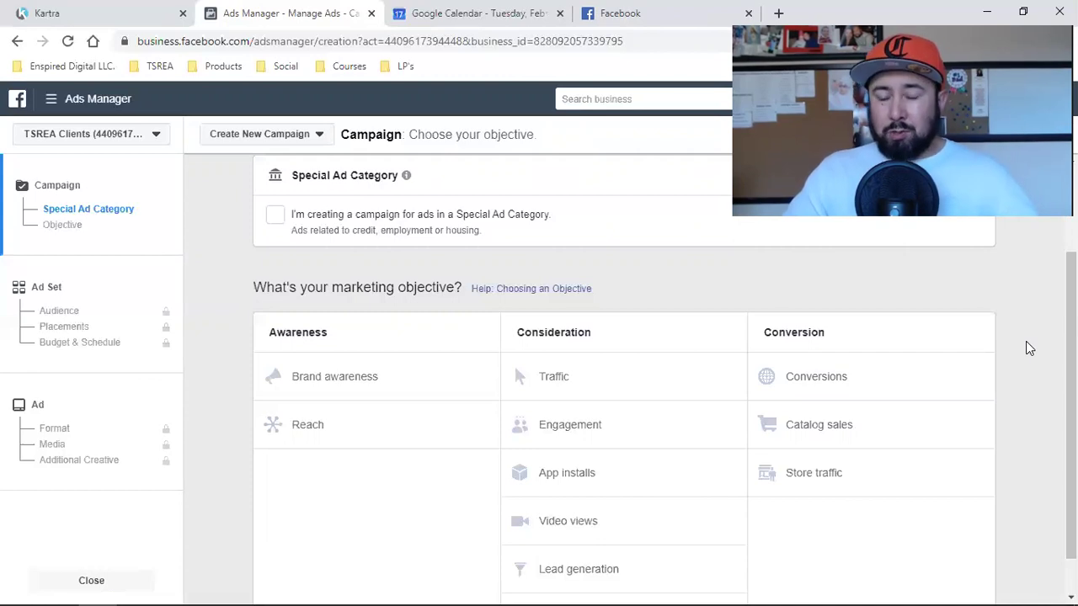
pyautogui.scroll(-1, 1026, 341)
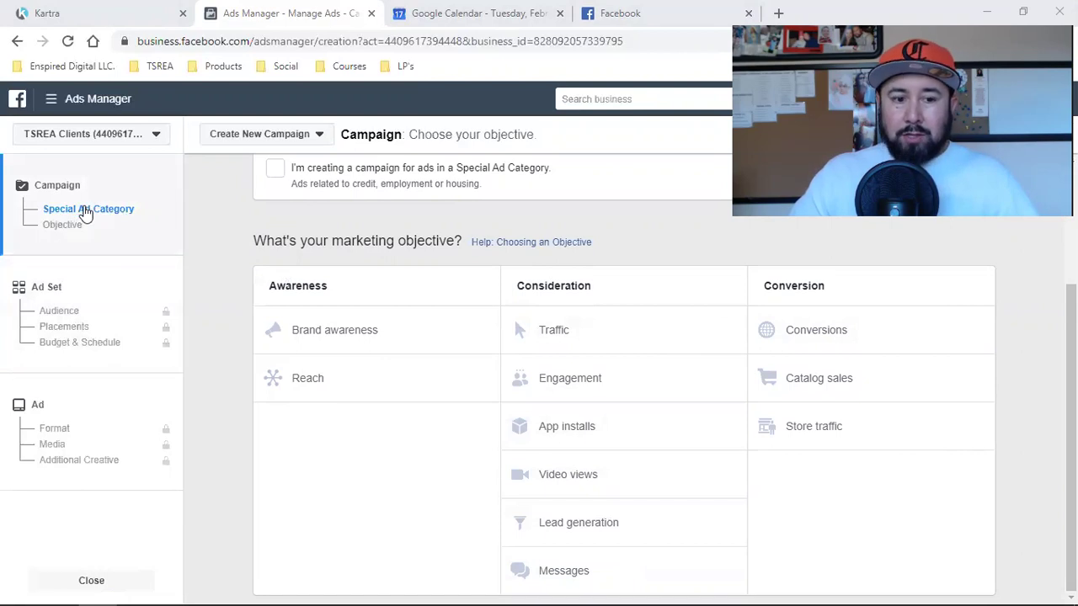
pyautogui.scroll(1, 510, 390)
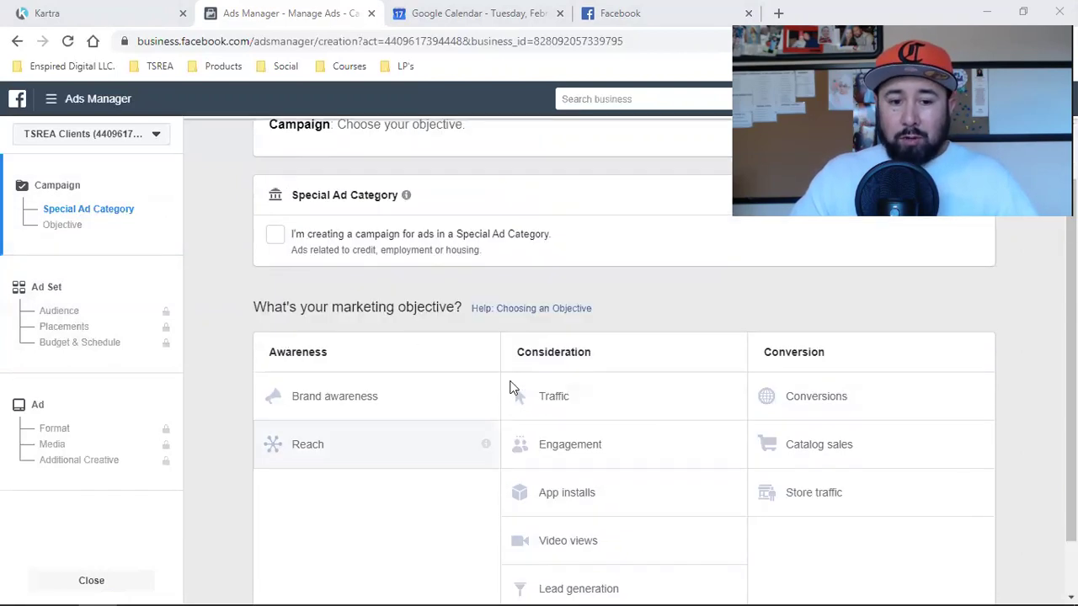
pyautogui.click(277, 237)
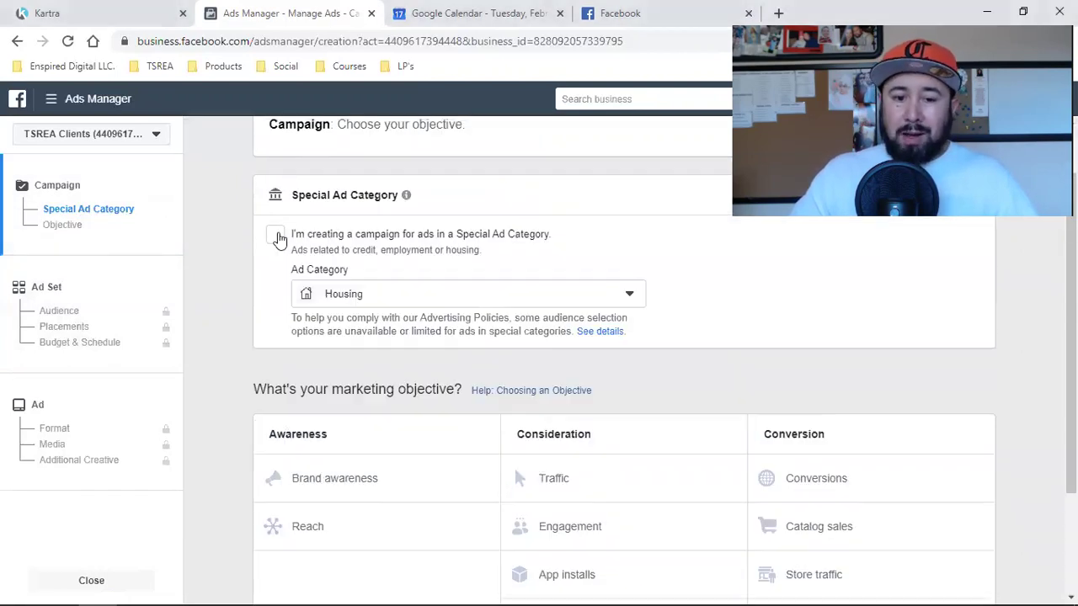
pyautogui.click(376, 299)
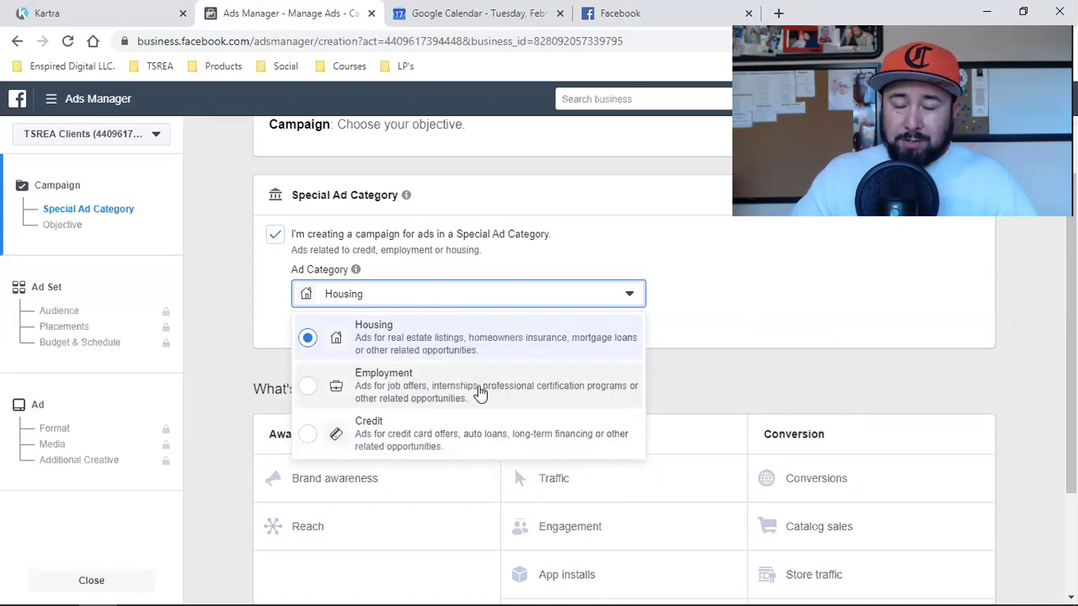
pyautogui.click(968, 358)
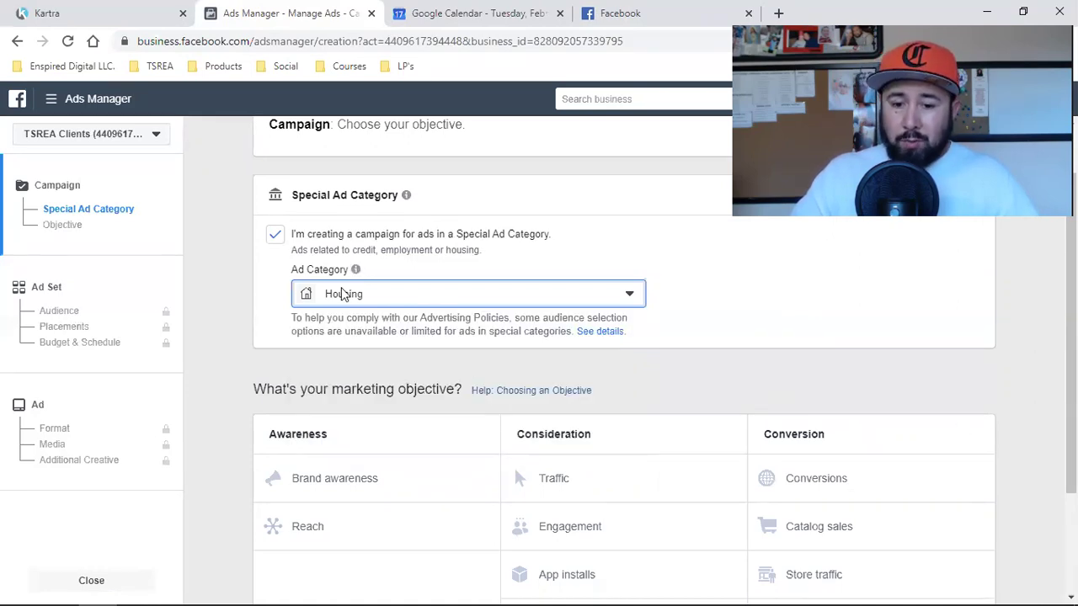
# - Set the campaign's marketing objective to Lead generation
pyautogui.scroll(-1, 1015, 394)
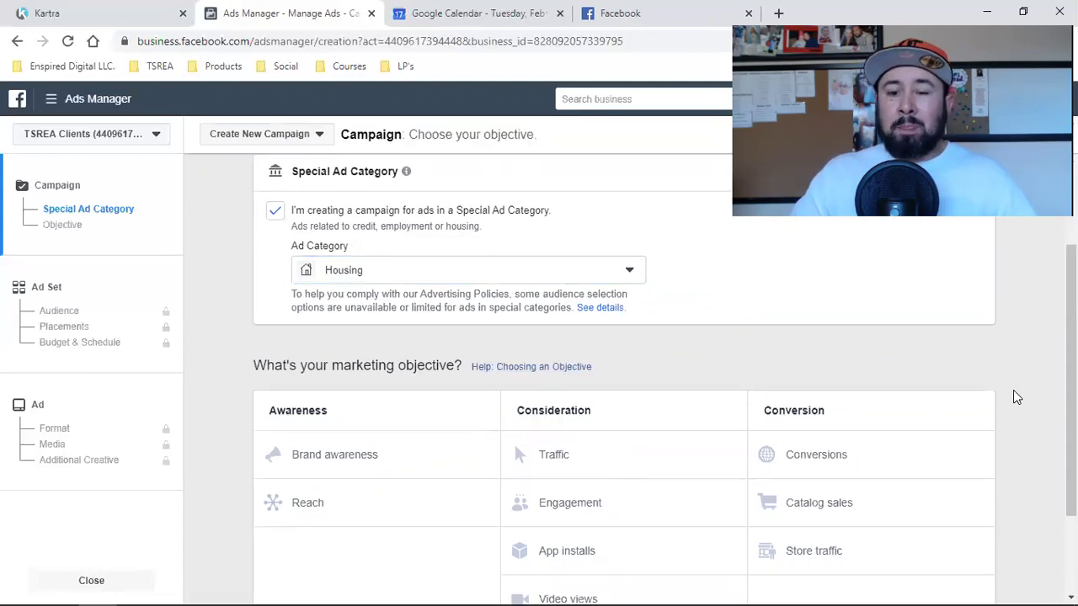
pyautogui.scroll(-2, 1014, 390)
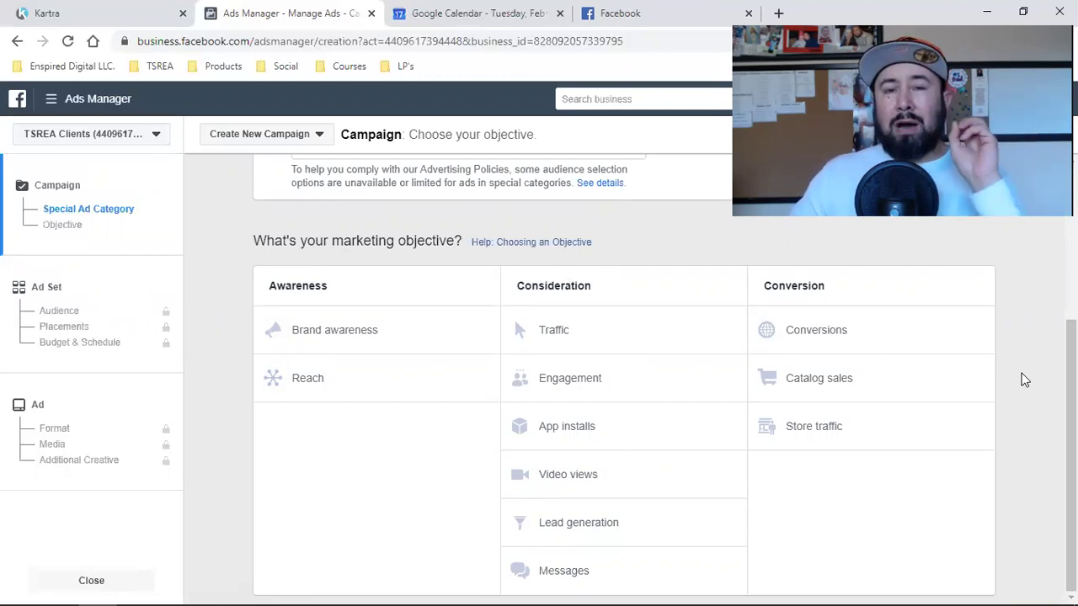
pyautogui.click(633, 523)
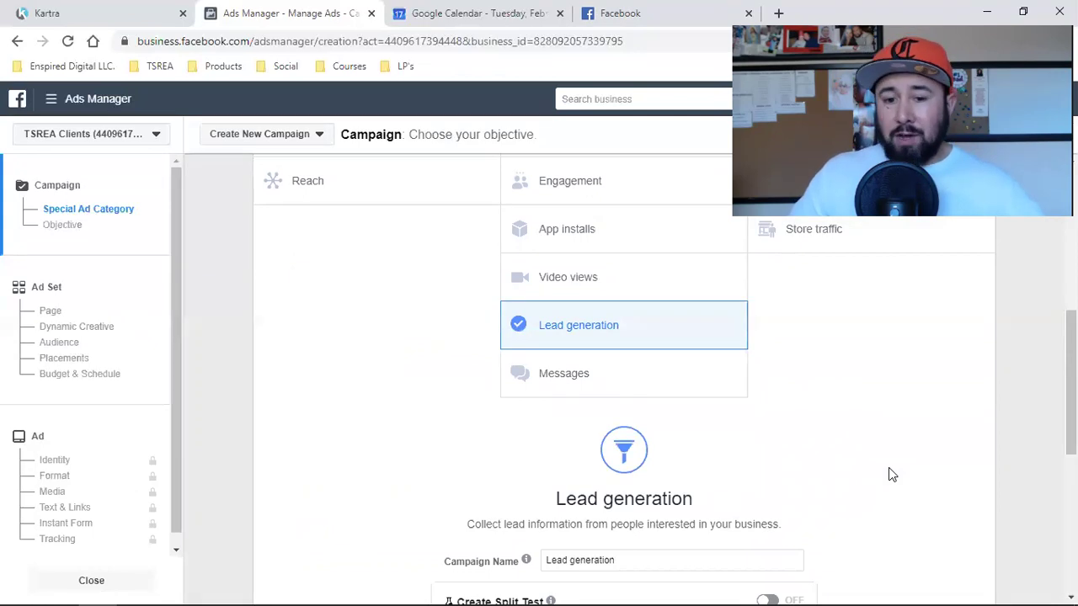
pyautogui.scroll(2, 892, 474)
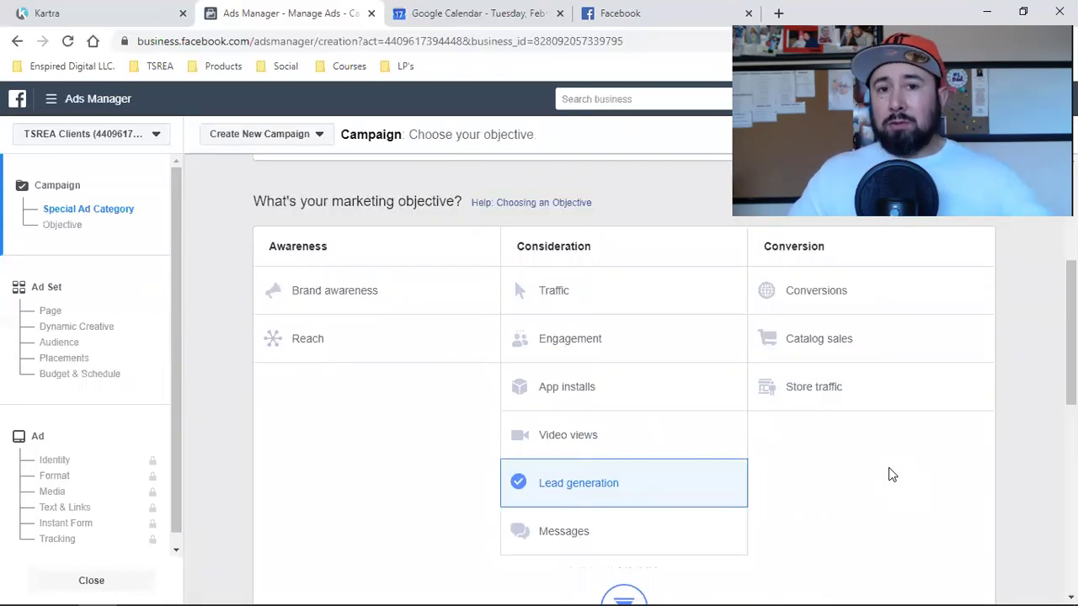
pyautogui.scroll(-2, 891, 474)
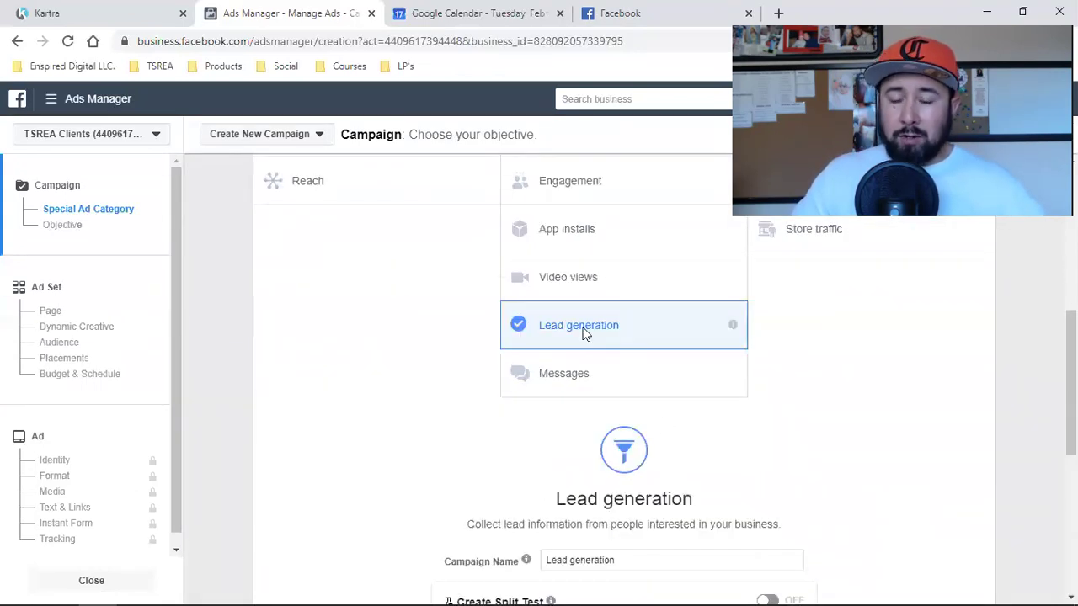
pyautogui.scroll(2, 587, 332)
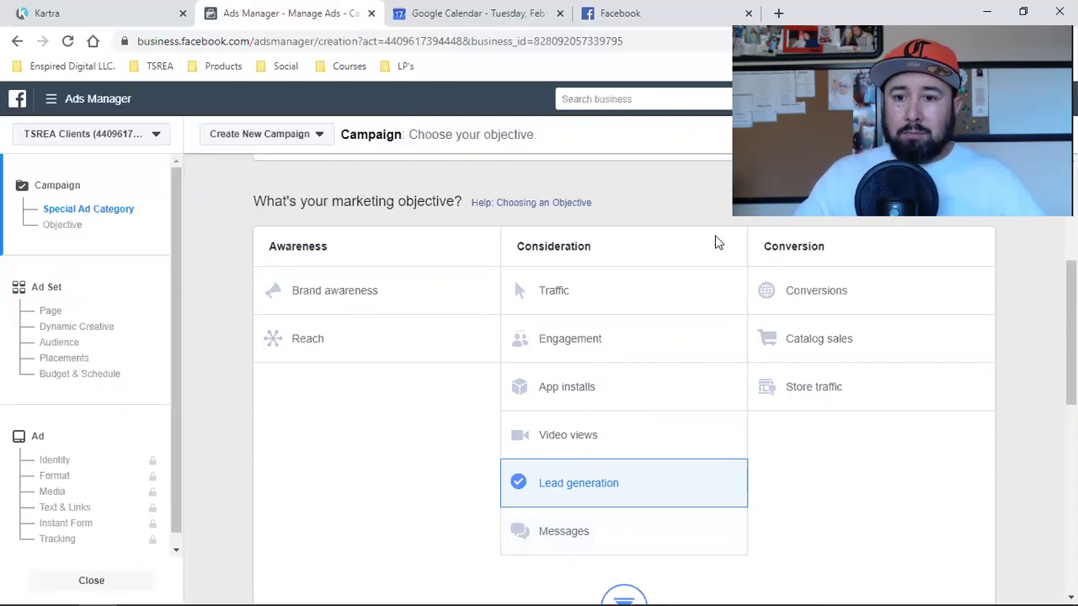
# - Open the ManyChat dashboard in a new browser tab
pyautogui.click(777, 13)
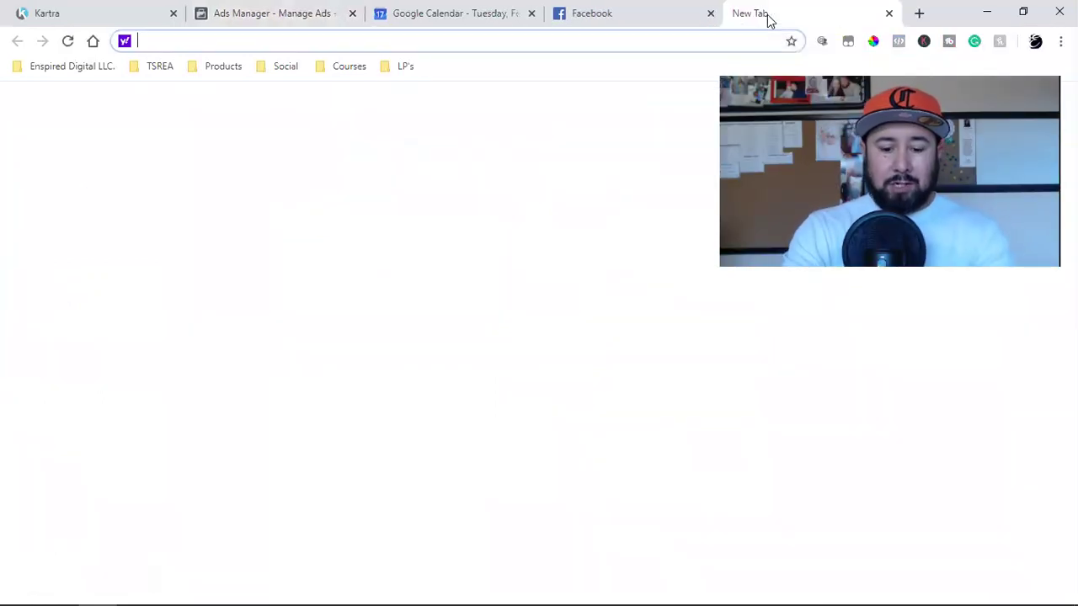
pyautogui.write('many')
pyautogui.press('Return')
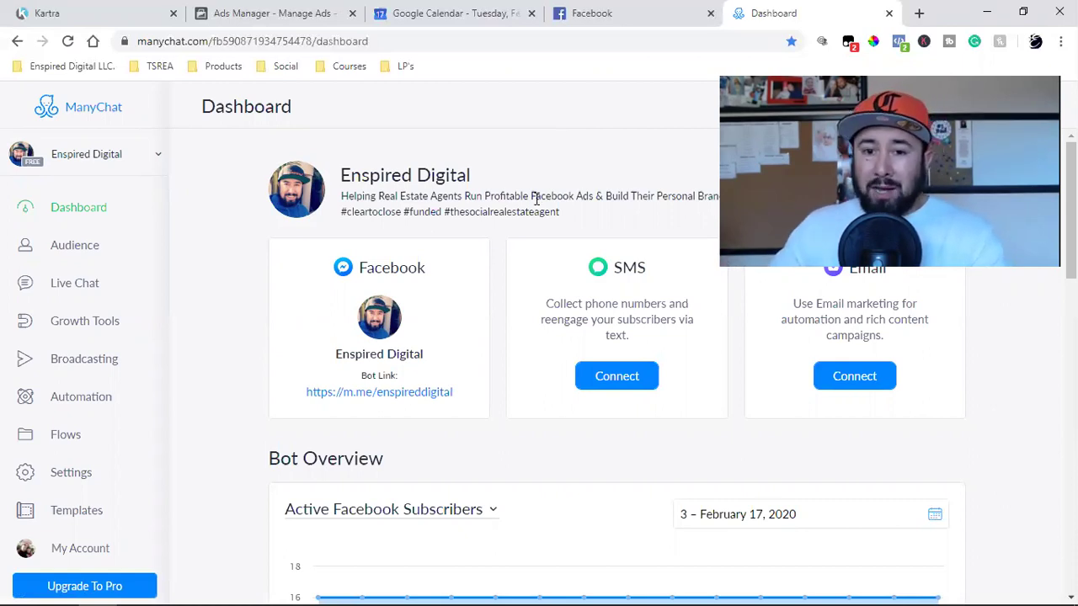
# - Switch to Ads Manager and change the campaign's marketing objective to Messages
pyautogui.click(245, 10)
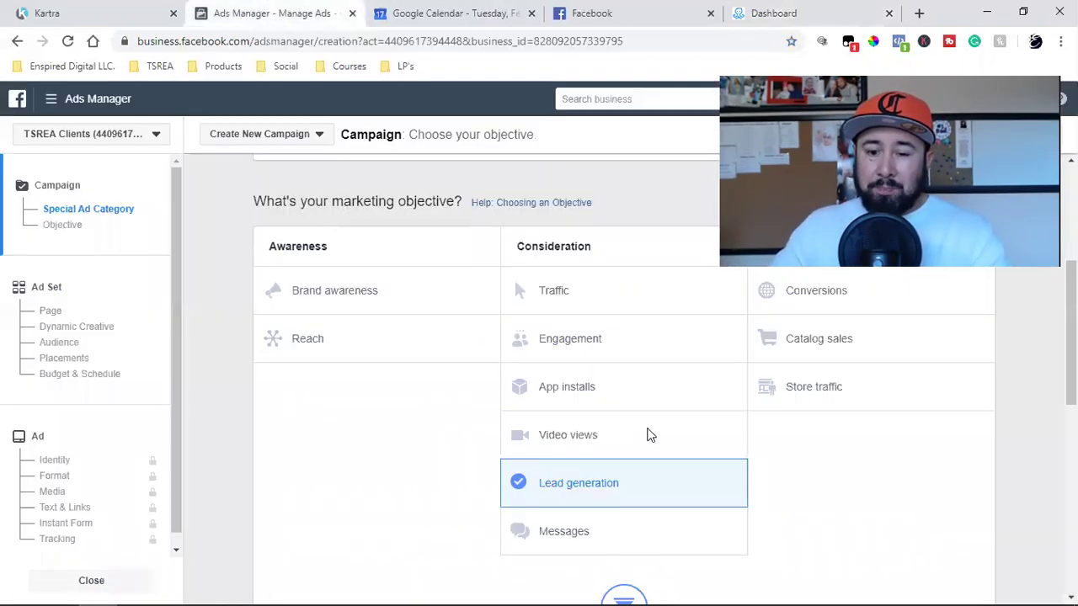
pyautogui.click(562, 549)
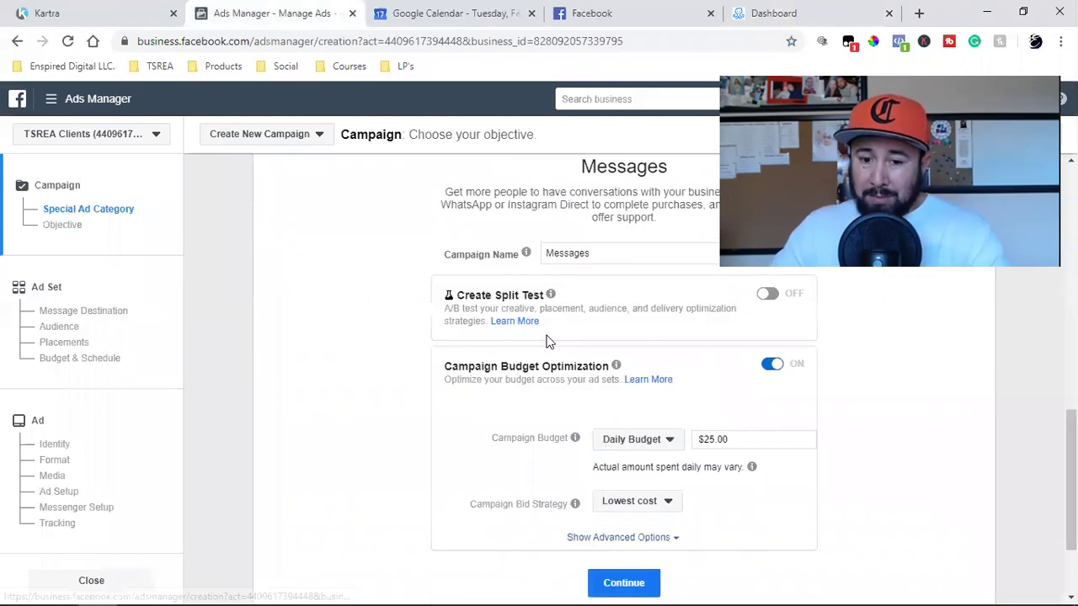
pyautogui.scroll(5, 566, 334)
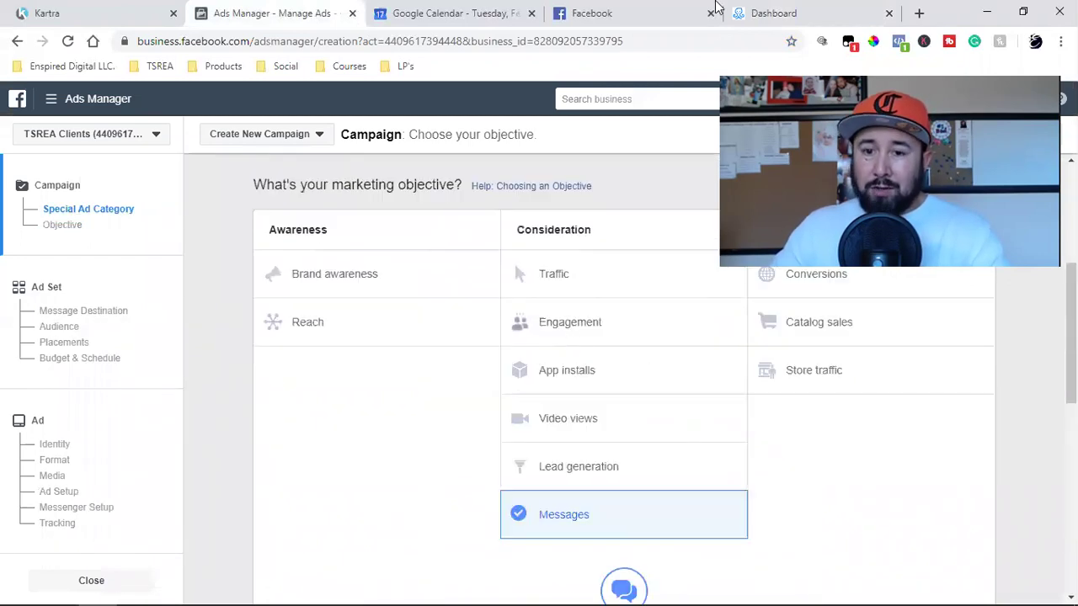
# - Look at the ManyChat dashboard and the Cox Business ad in the Facebook news feed
pyautogui.click(773, 12)
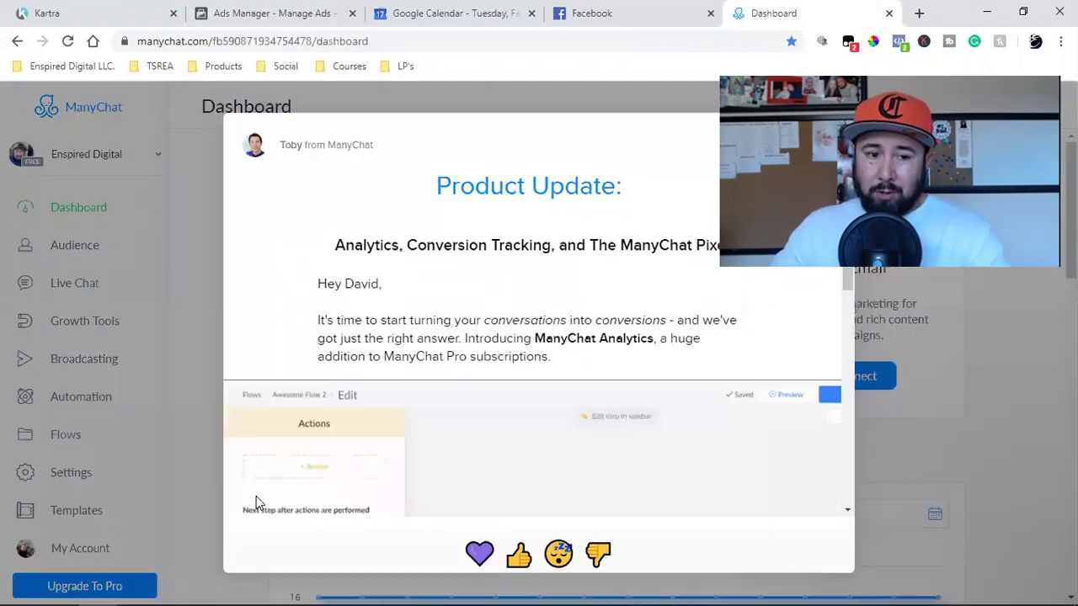
pyautogui.click(603, 8)
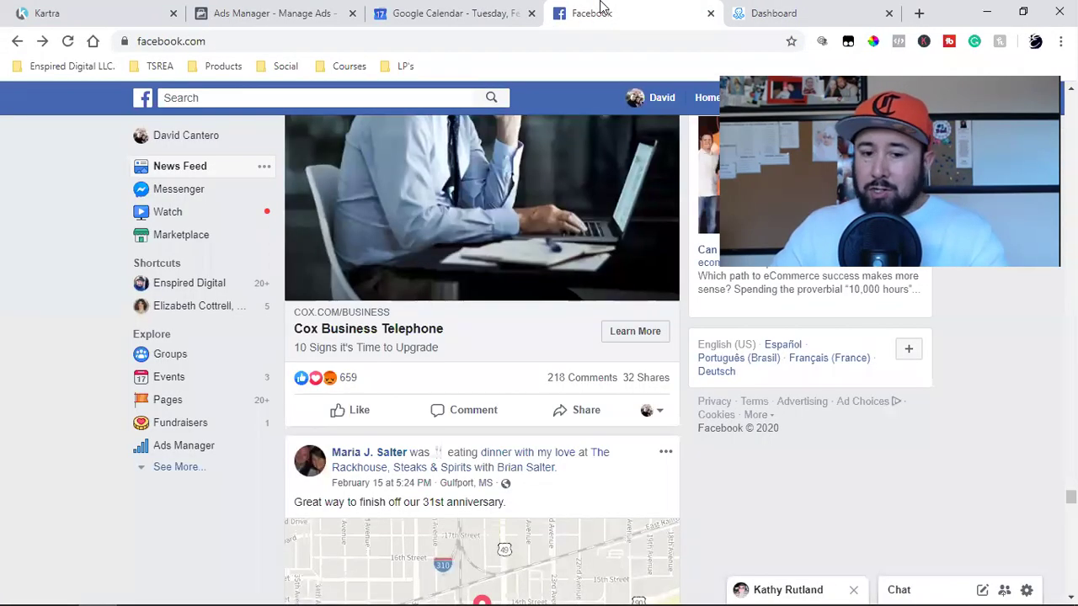
# - Switch to Ads Manager and change the campaign's marketing objective to Engagement
pyautogui.click(253, 13)
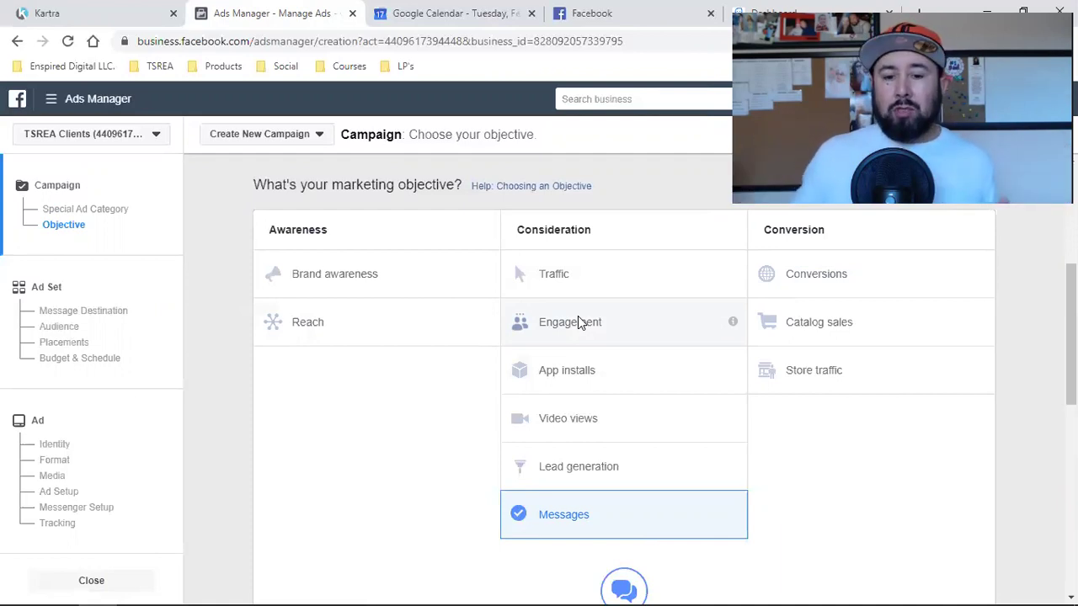
pyautogui.click(629, 332)
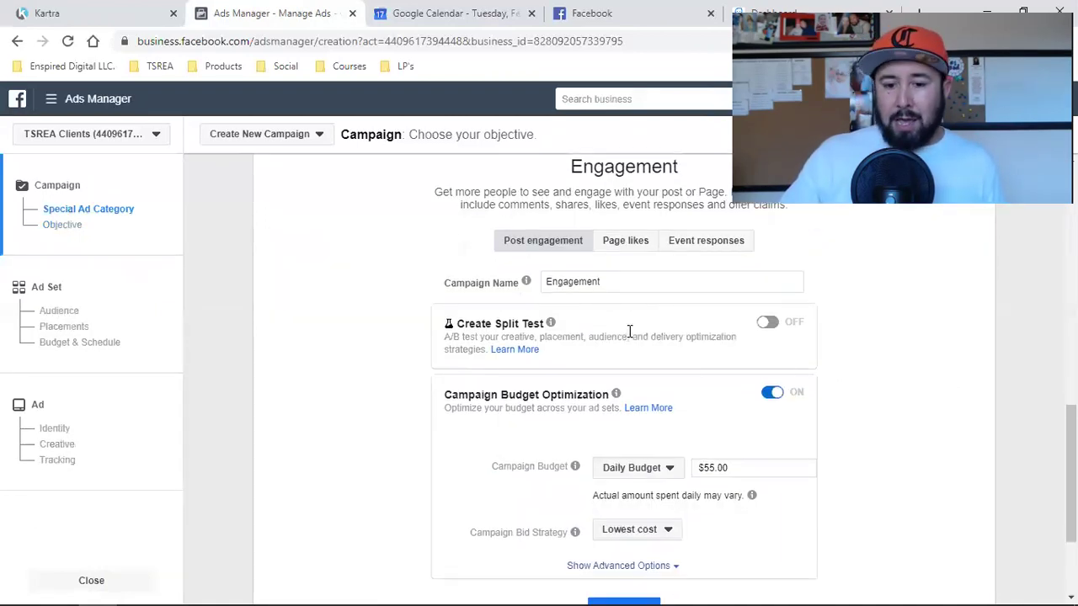
pyautogui.scroll(6, 630, 335)
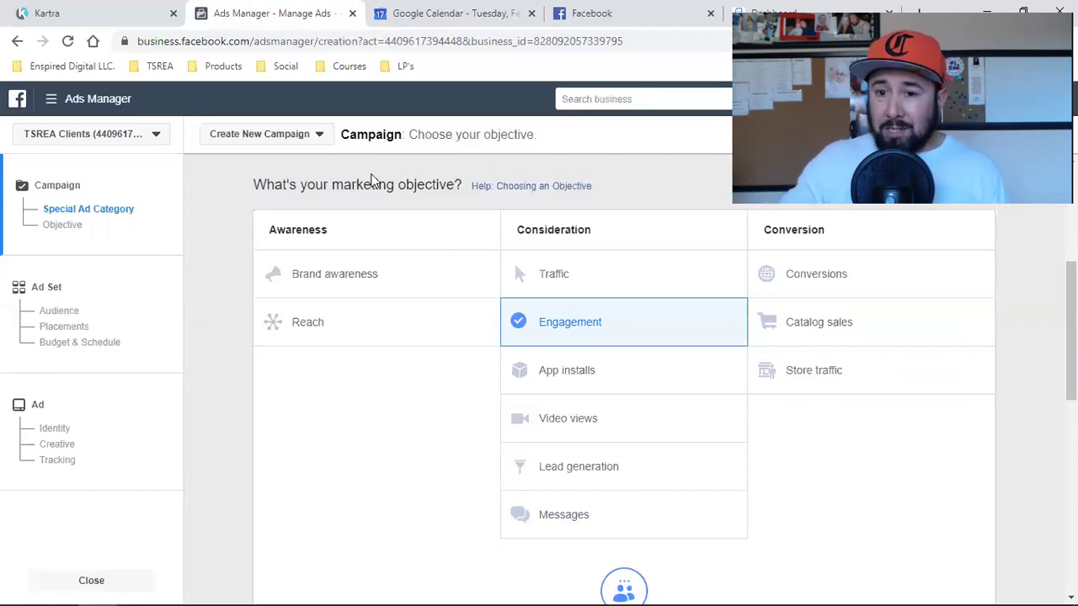
# - Look at the ManyChat dashboard and return to the Cox Business ad in the Facebook news feed
pyautogui.click(726, 12)
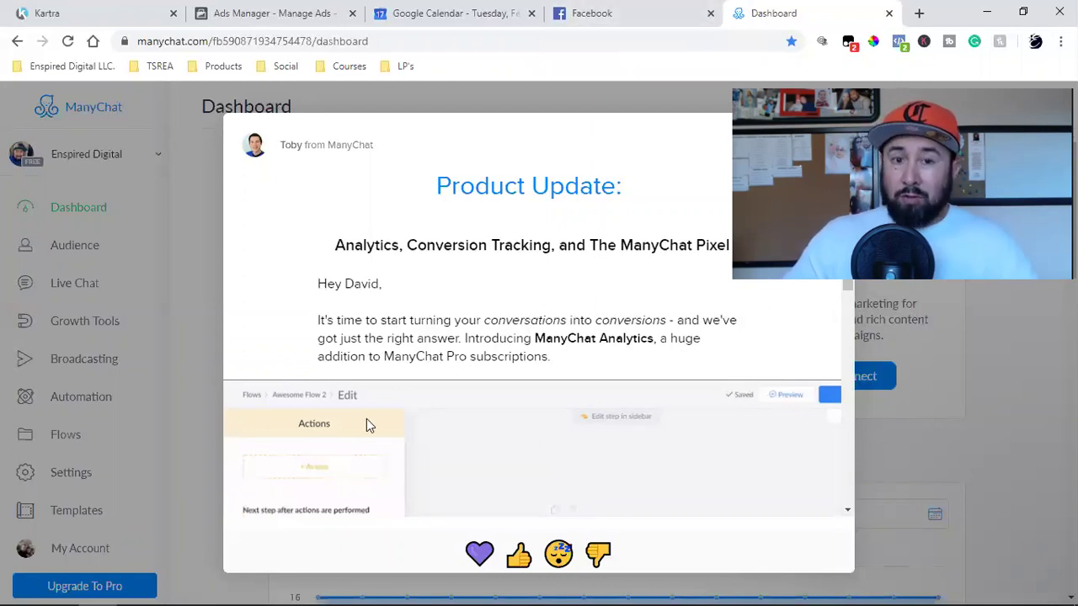
pyautogui.click(593, 10)
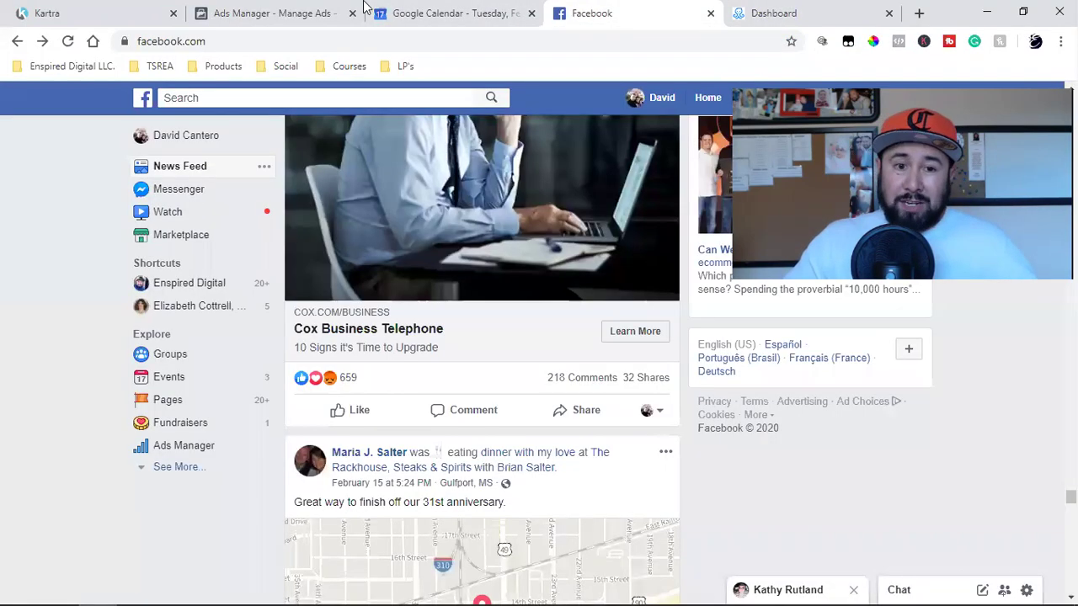
# - Switch to Ads Manager and set the marketing objective of the Housing campaign to Messages
pyautogui.click(274, 12)
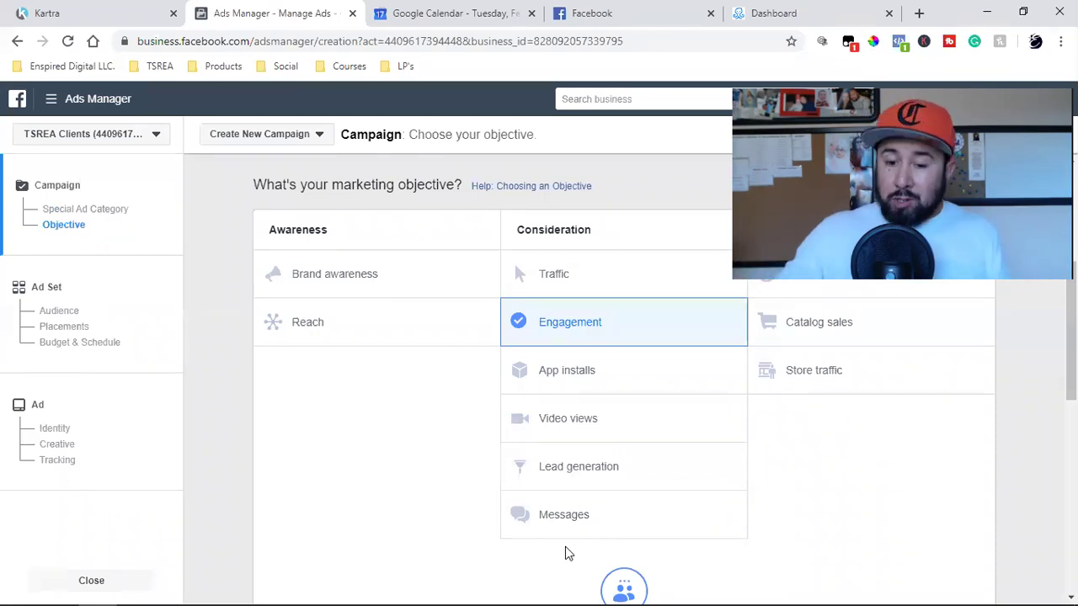
pyautogui.click(564, 515)
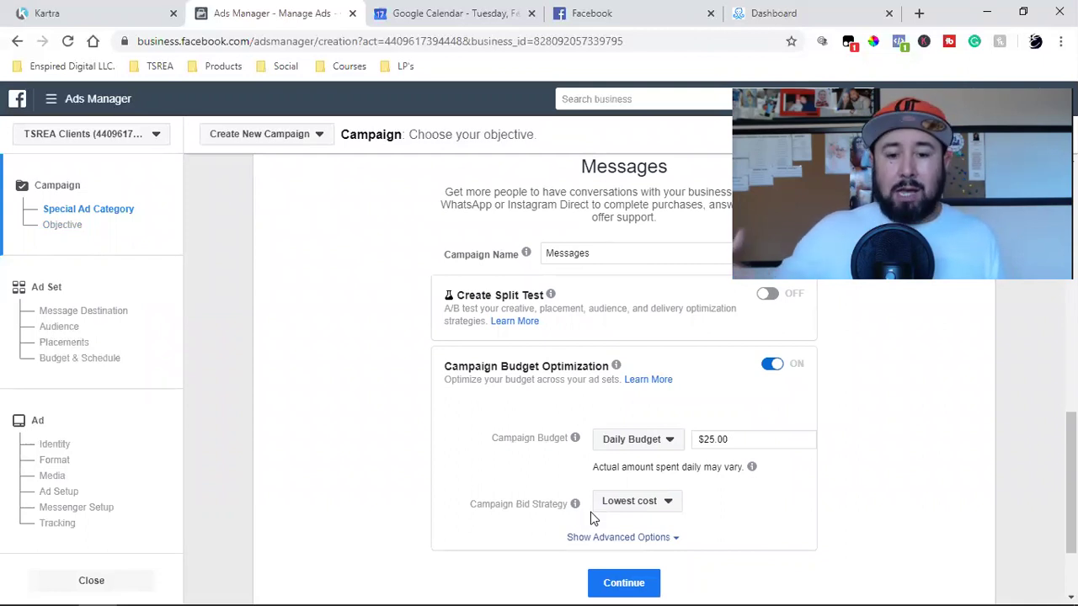
pyautogui.scroll(8, 592, 518)
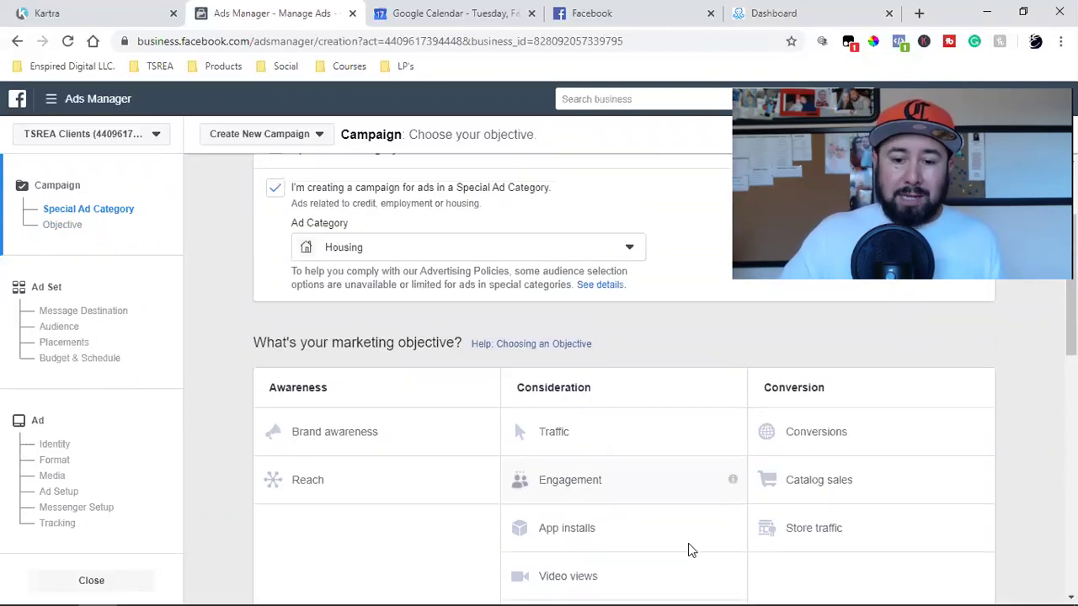
pyautogui.scroll(-2, 688, 543)
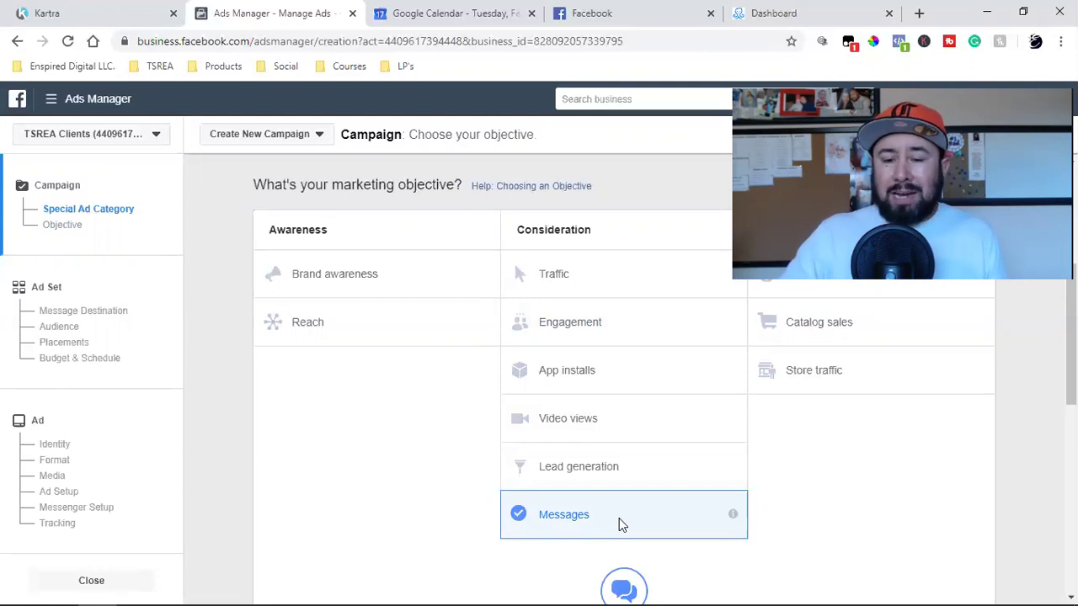
# - Change the campaign's marketing objective to Engagement and review the campaign settings below it
pyautogui.click(610, 346)
pyautogui.scroll(-4, 610, 345)
pyautogui.scroll(-2, 611, 349)
pyautogui.scroll(7, 611, 354)
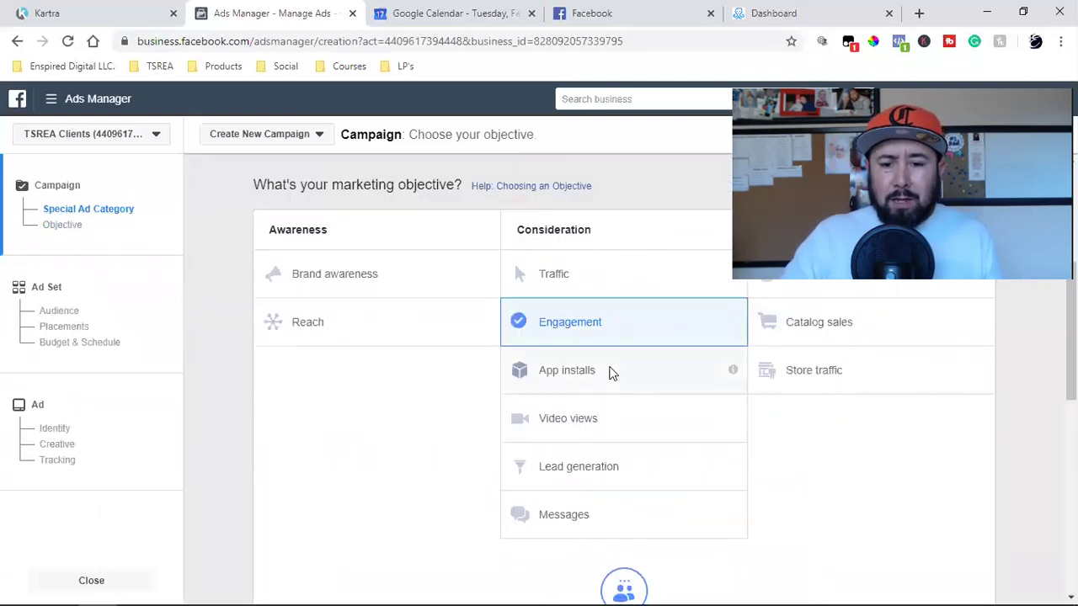
pyautogui.scroll(2, 453, 510)
pyautogui.scroll(-2, 453, 511)
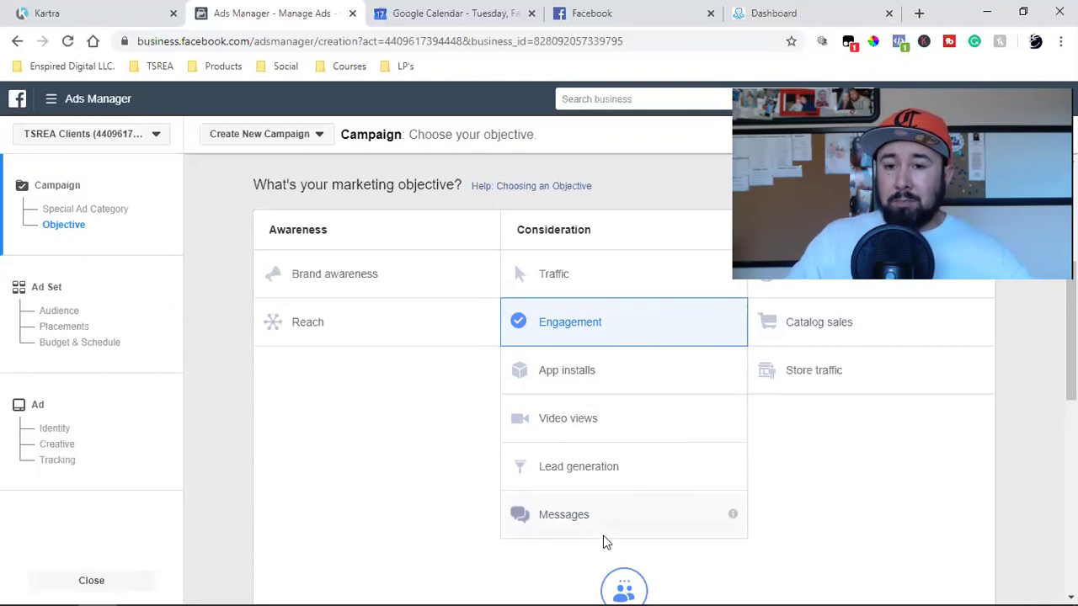
# - Change the campaign's marketing objective to Lead generation
pyautogui.click(619, 470)
pyautogui.scroll(5, 781, 455)
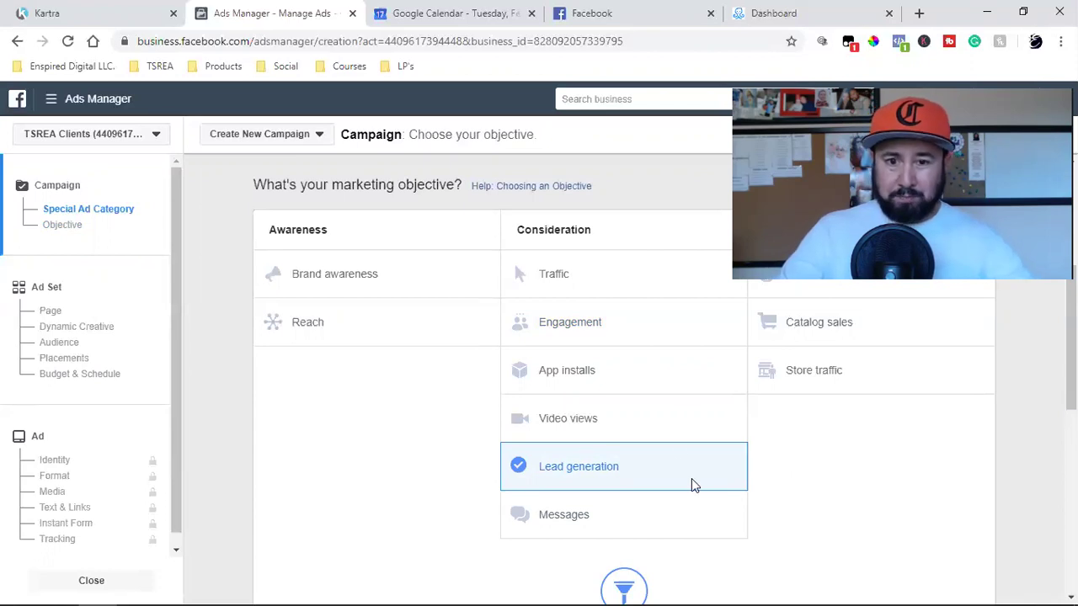
# - Switch to the Facebook news feed and look through the posts for examples of sponsored ads
pyautogui.click(590, 13)
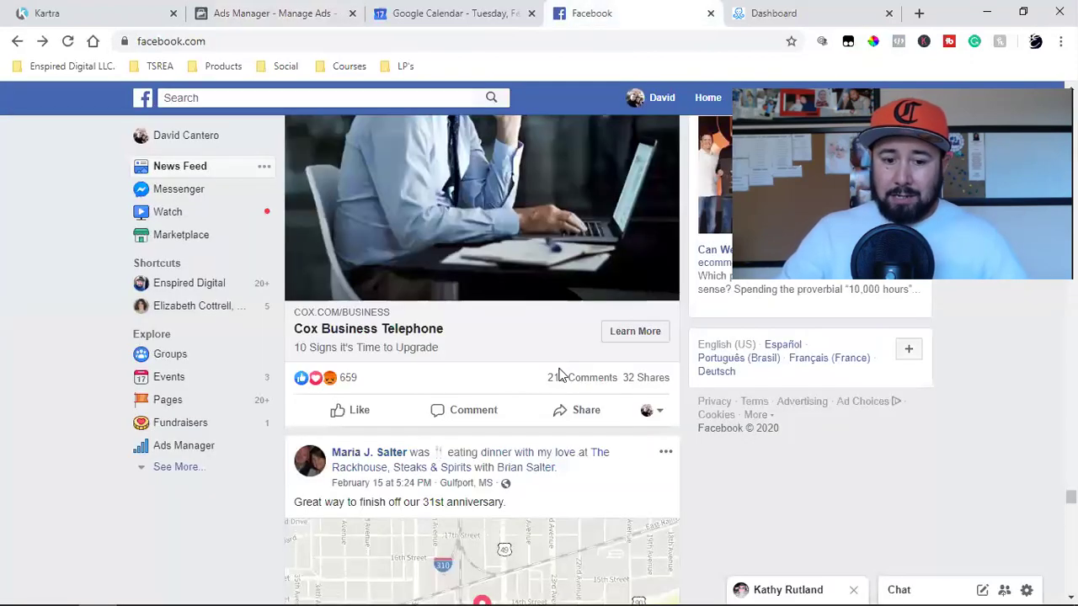
pyautogui.scroll(-20, 645, 413)
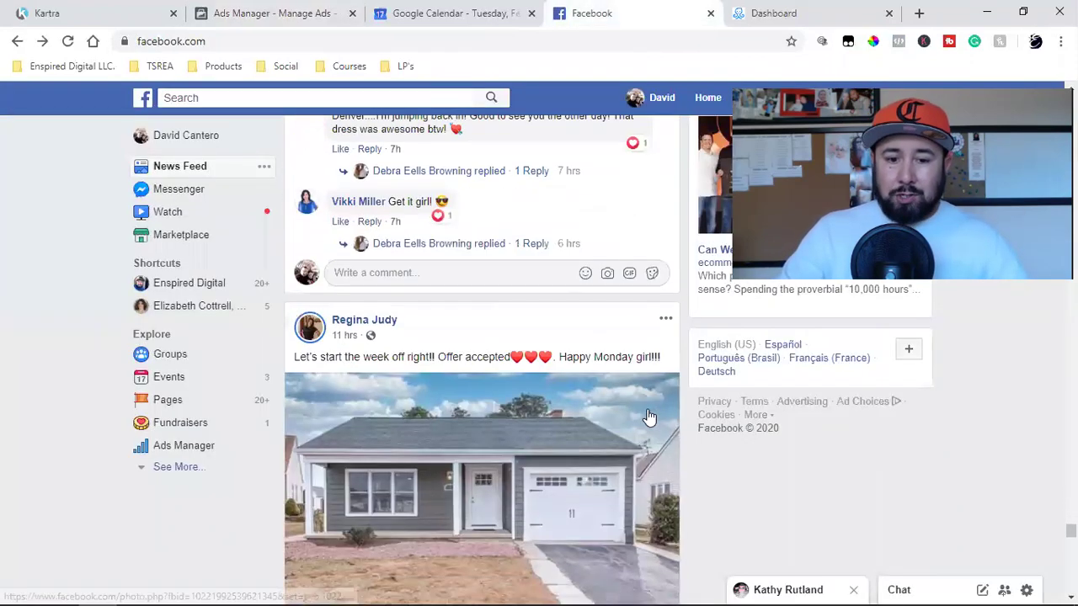
pyautogui.scroll(-15, 649, 417)
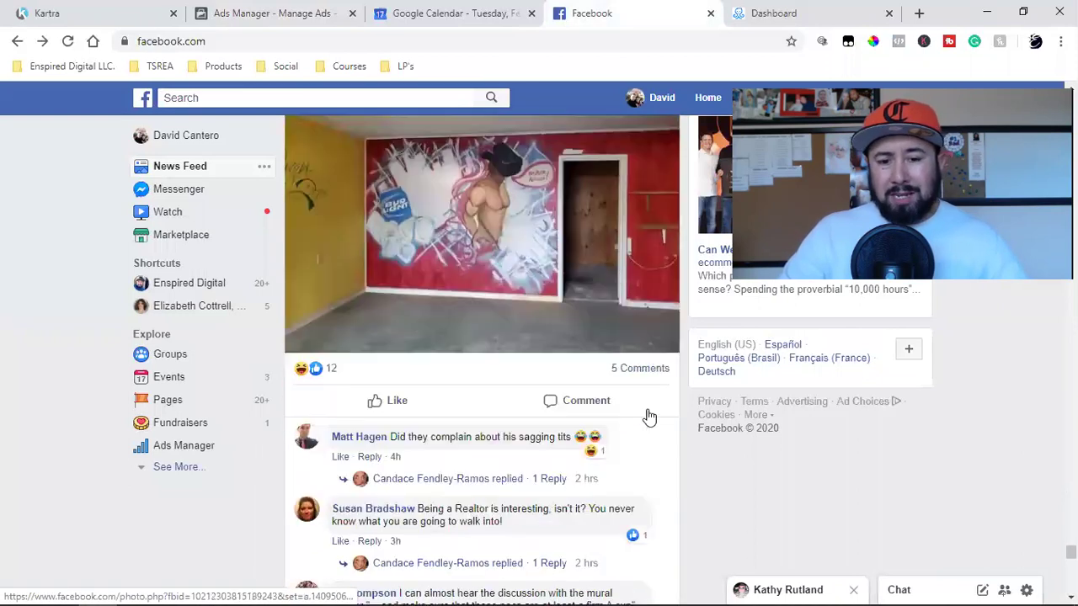
pyautogui.scroll(-6, 649, 417)
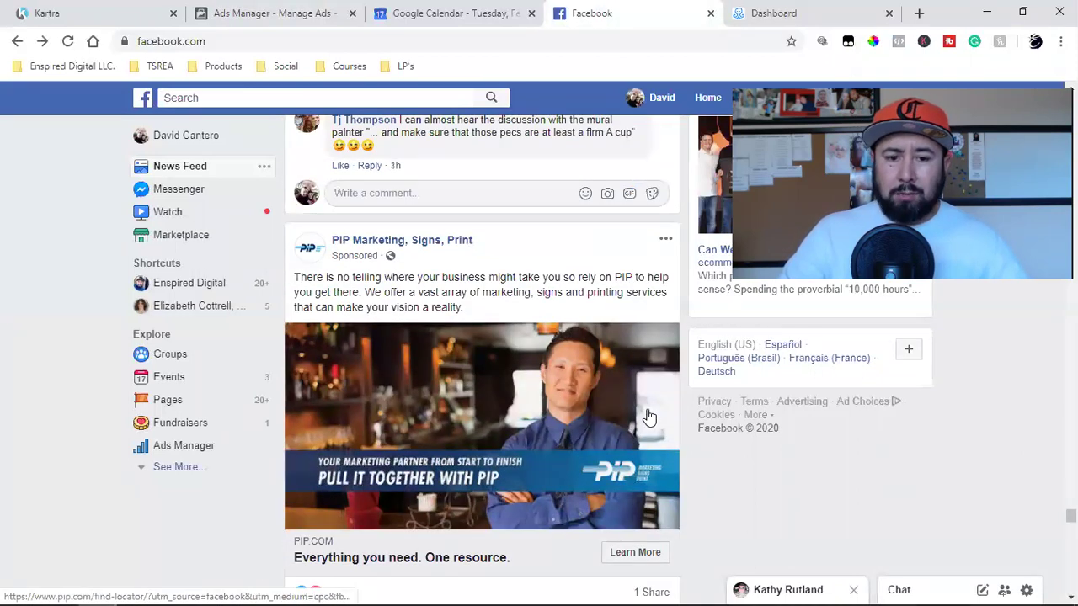
pyautogui.scroll(-8, 648, 417)
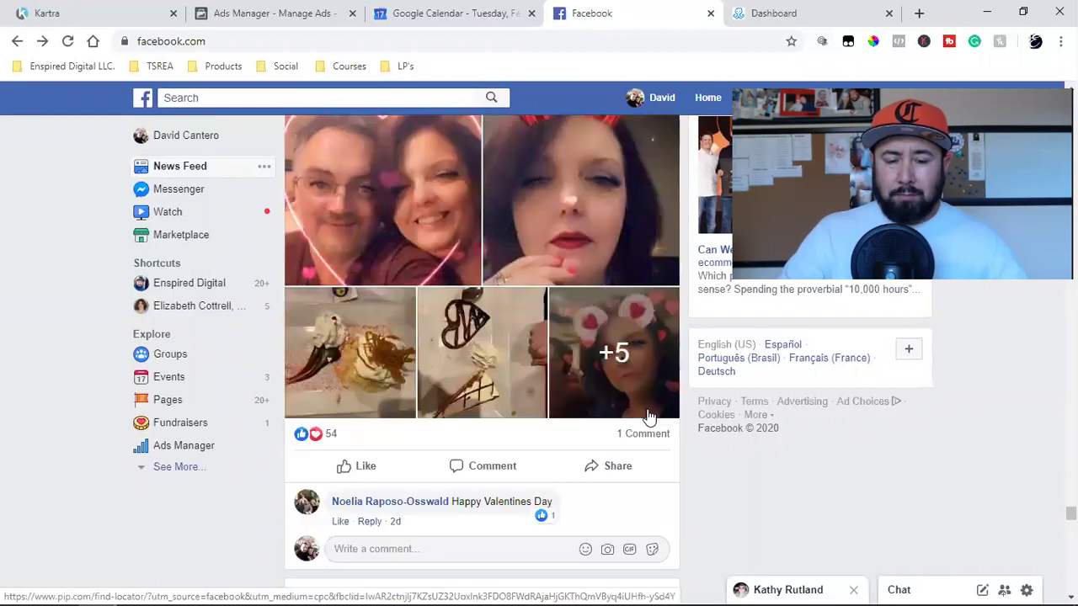
pyautogui.scroll(-12, 648, 415)
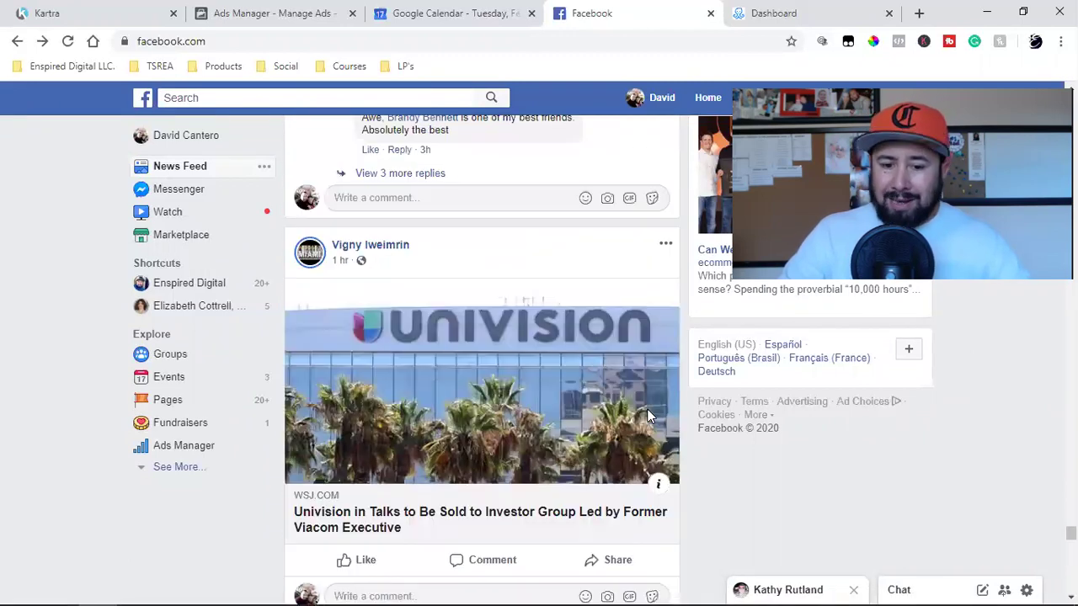
pyautogui.scroll(-12, 647, 415)
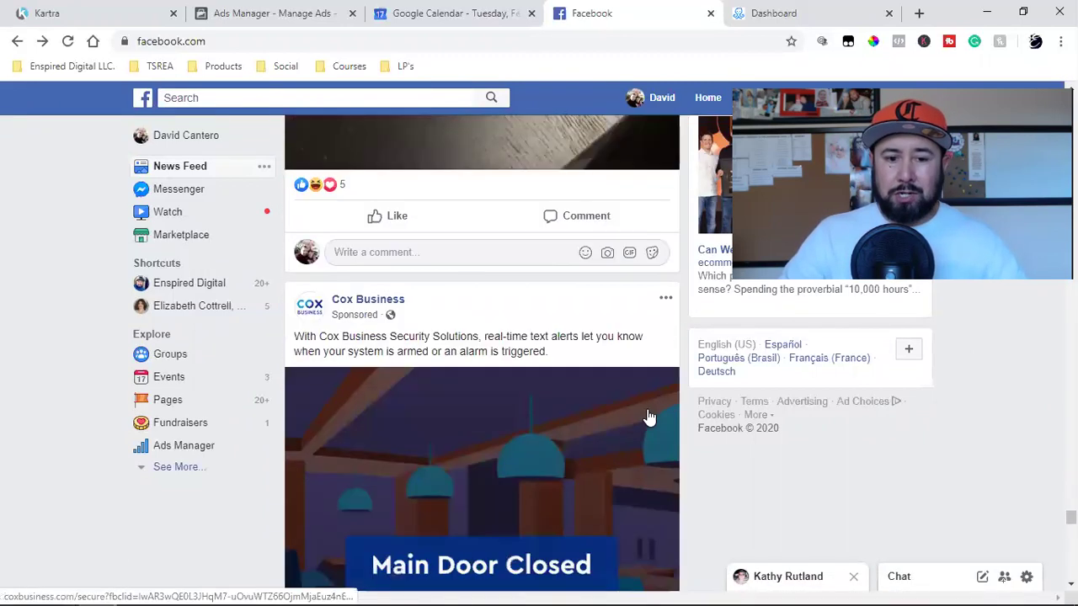
pyautogui.scroll(-12, 648, 417)
pyautogui.scroll(-12, 648, 415)
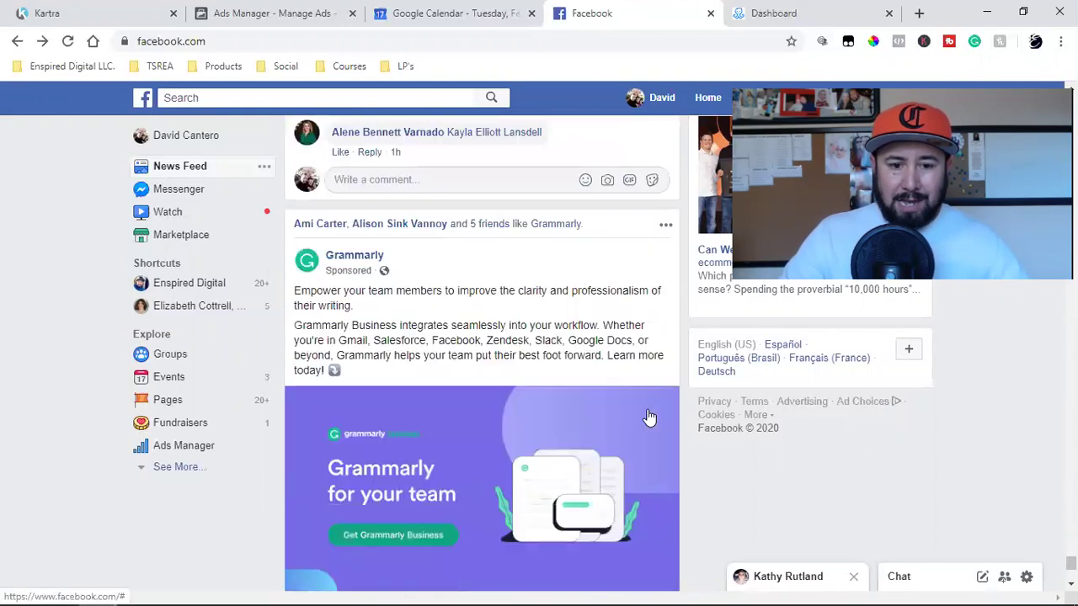
pyautogui.scroll(-5, 649, 417)
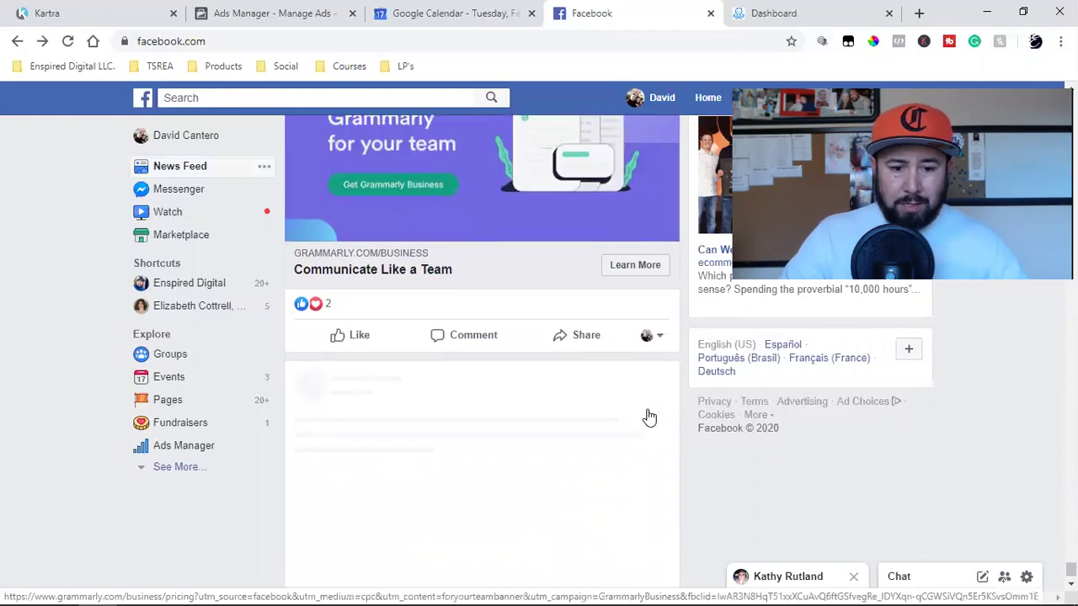
pyautogui.scroll(-15, 648, 411)
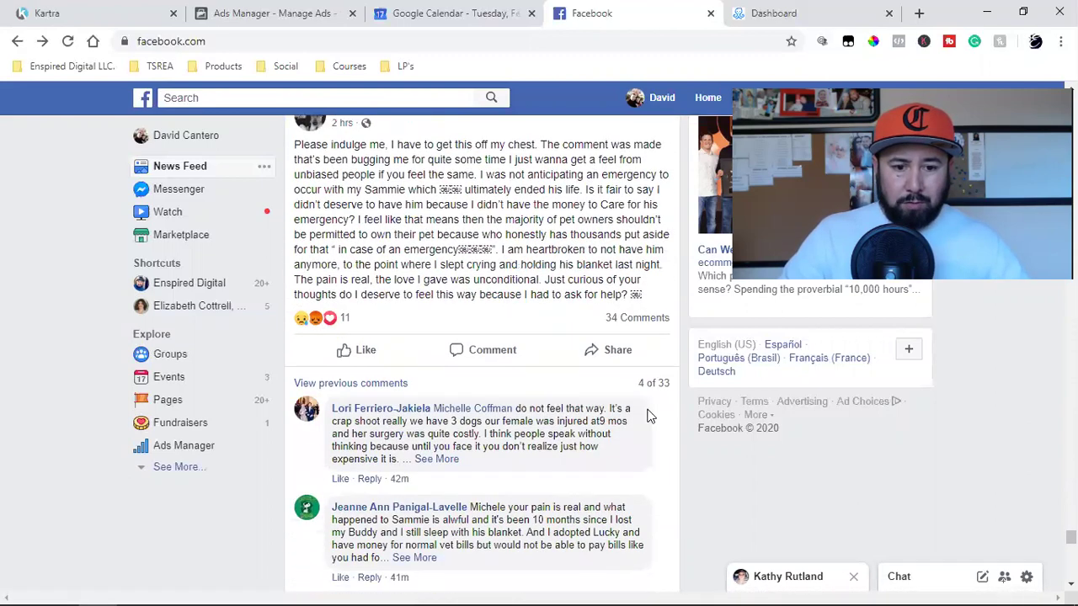
pyautogui.scroll(-15, 649, 417)
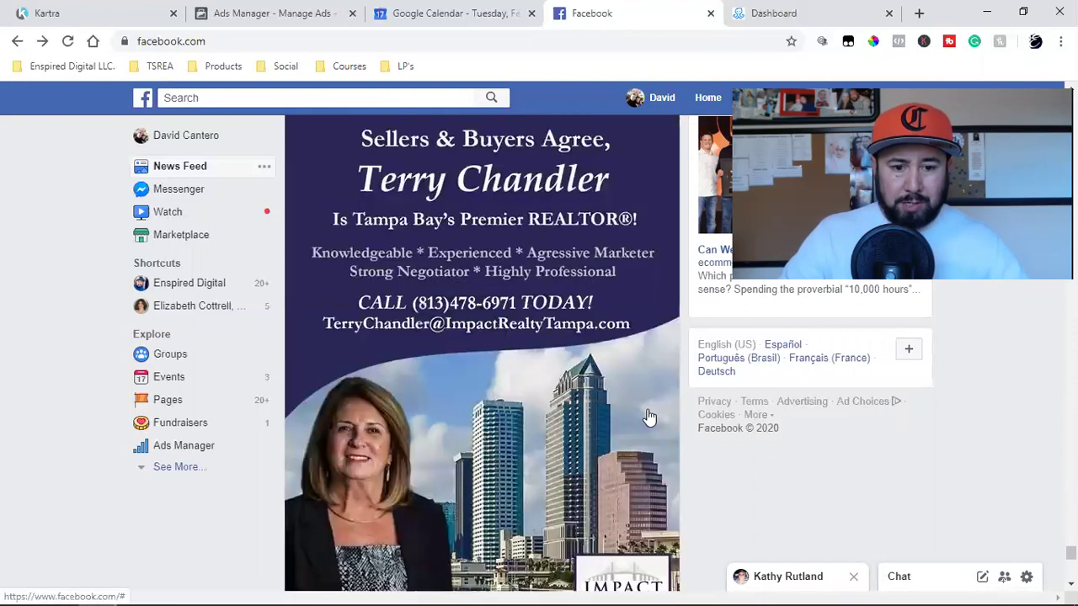
pyautogui.scroll(-15, 649, 417)
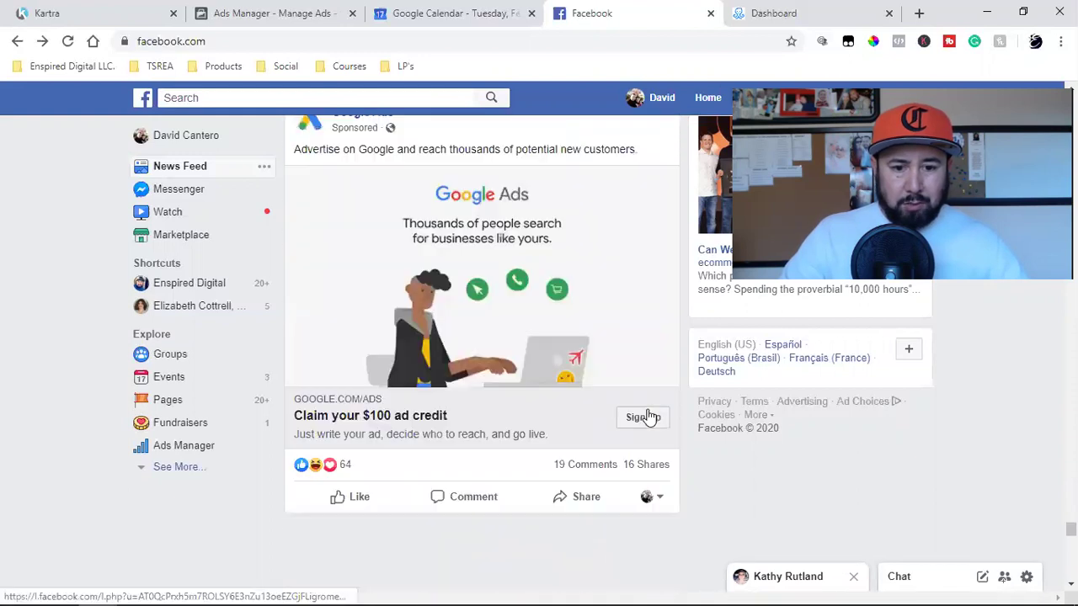
pyautogui.scroll(-15, 648, 417)
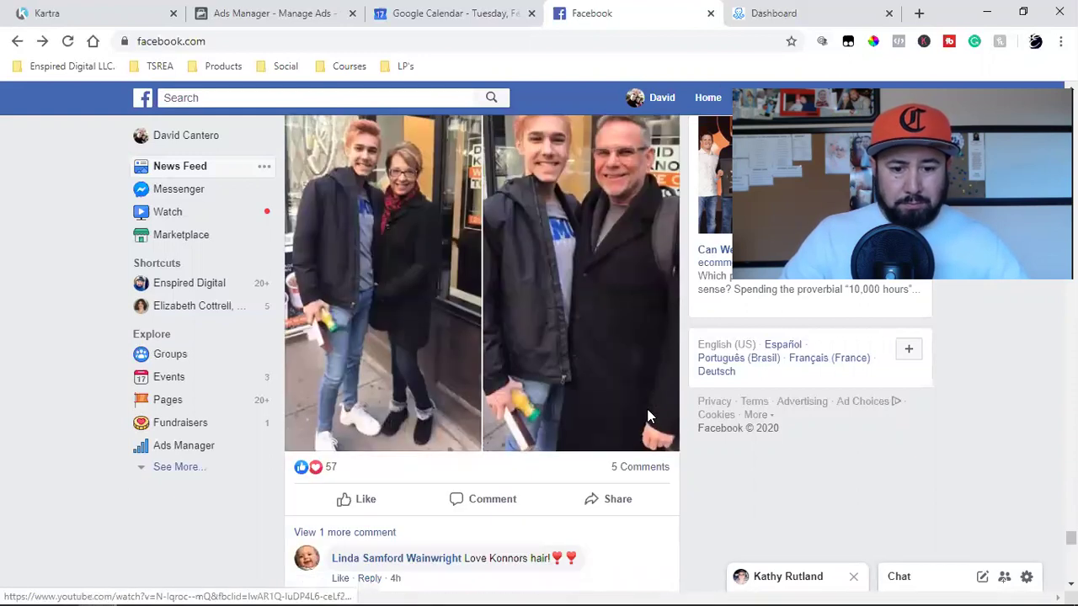
pyautogui.scroll(-15, 649, 417)
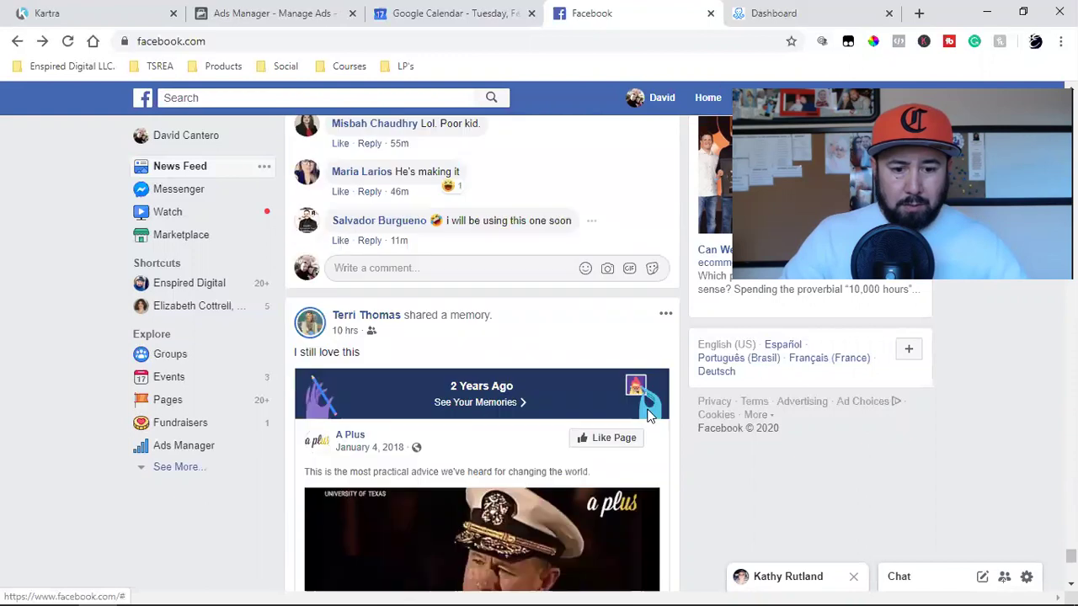
pyautogui.scroll(-5, 649, 417)
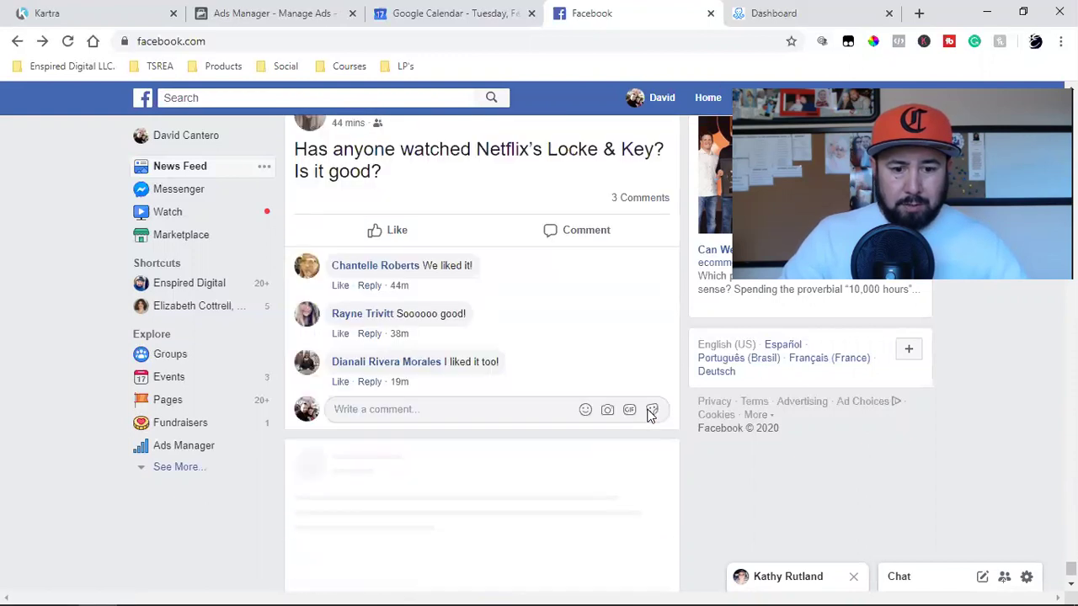
pyautogui.scroll(-15, 648, 416)
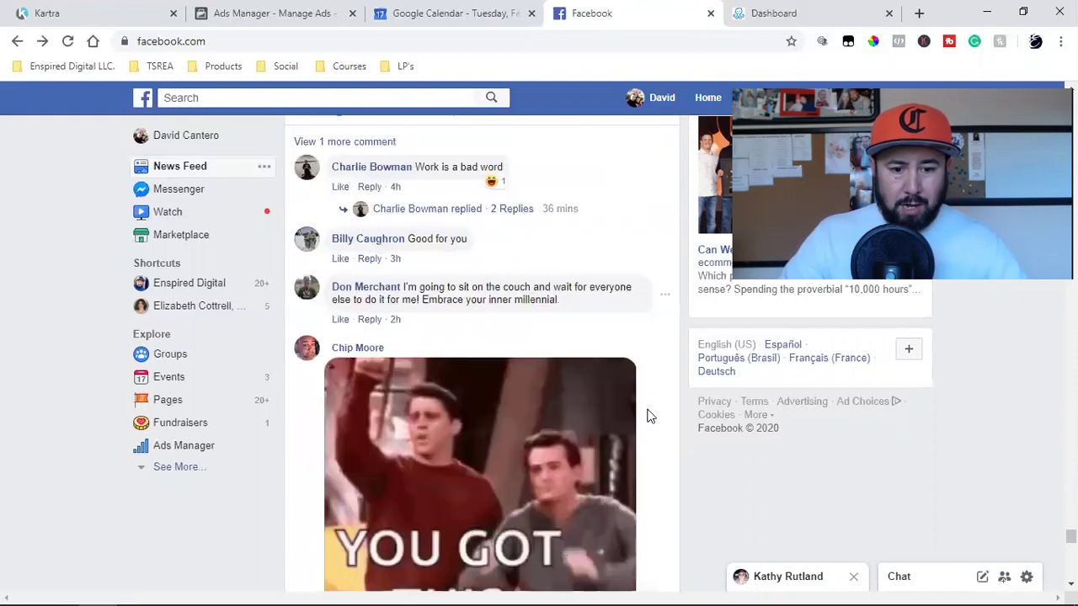
pyautogui.scroll(-15, 648, 415)
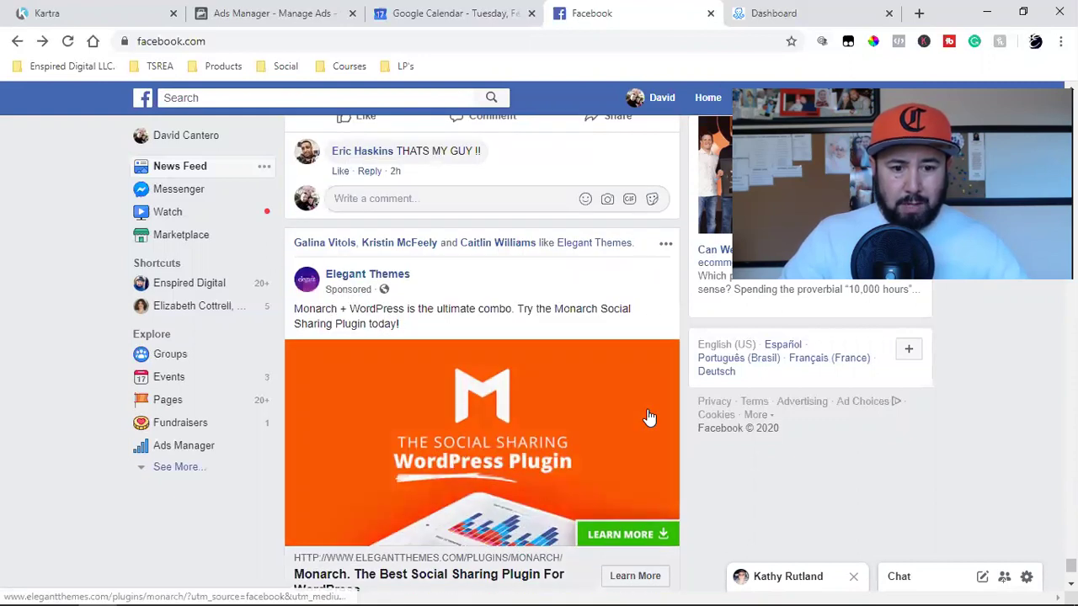
# - View the landing page of the Elegant Themes Monarch plugin ad, and close it to return to the news feed
pyautogui.scroll(-2, 648, 416)
pyautogui.click(623, 416)
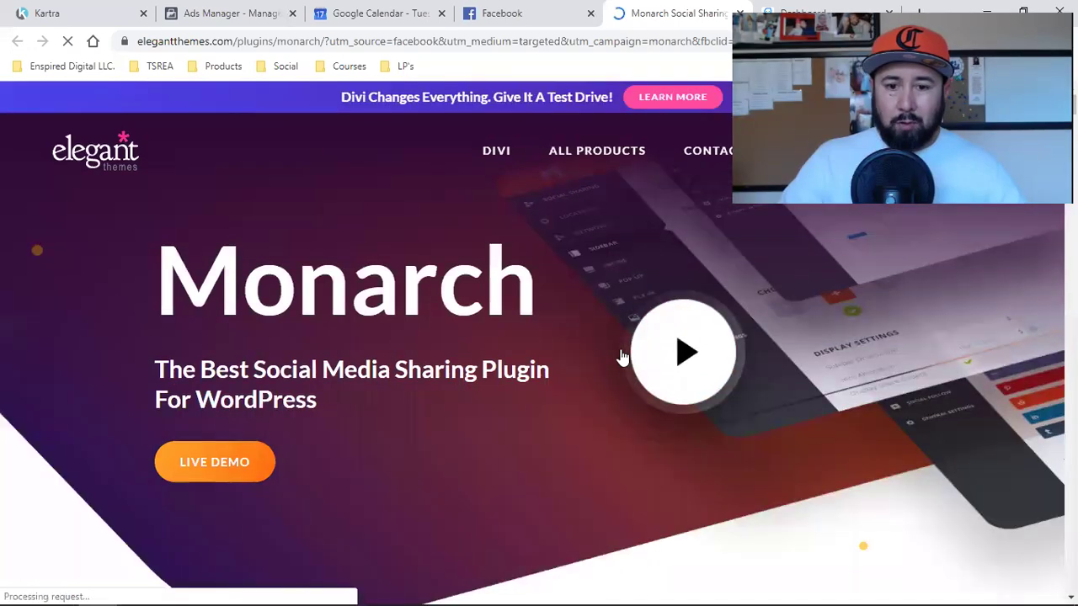
pyautogui.scroll(10, 621, 355)
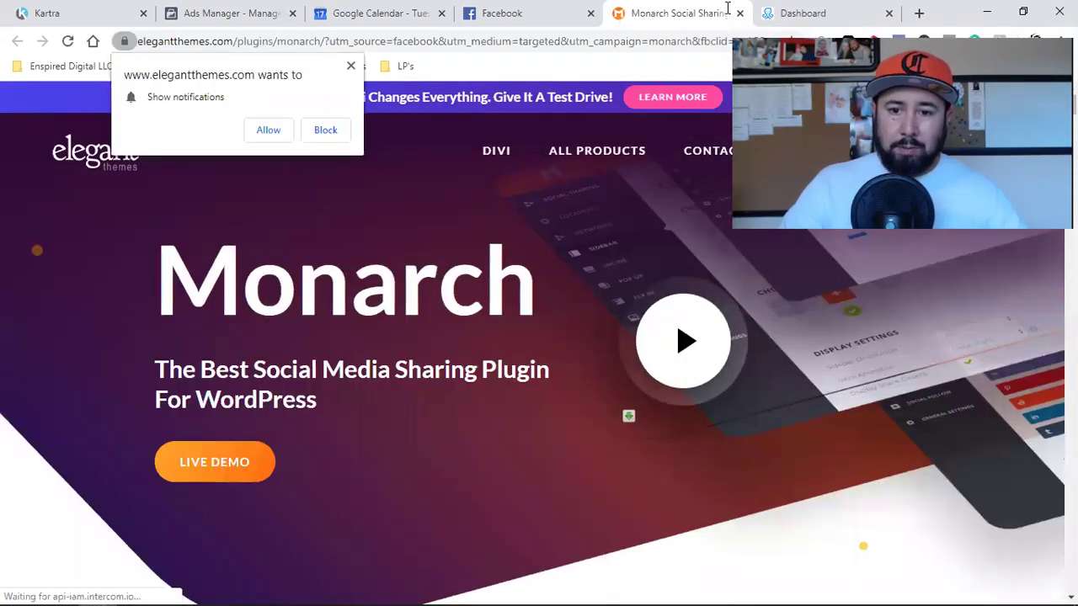
pyautogui.hotkey('ctrl', 'w')
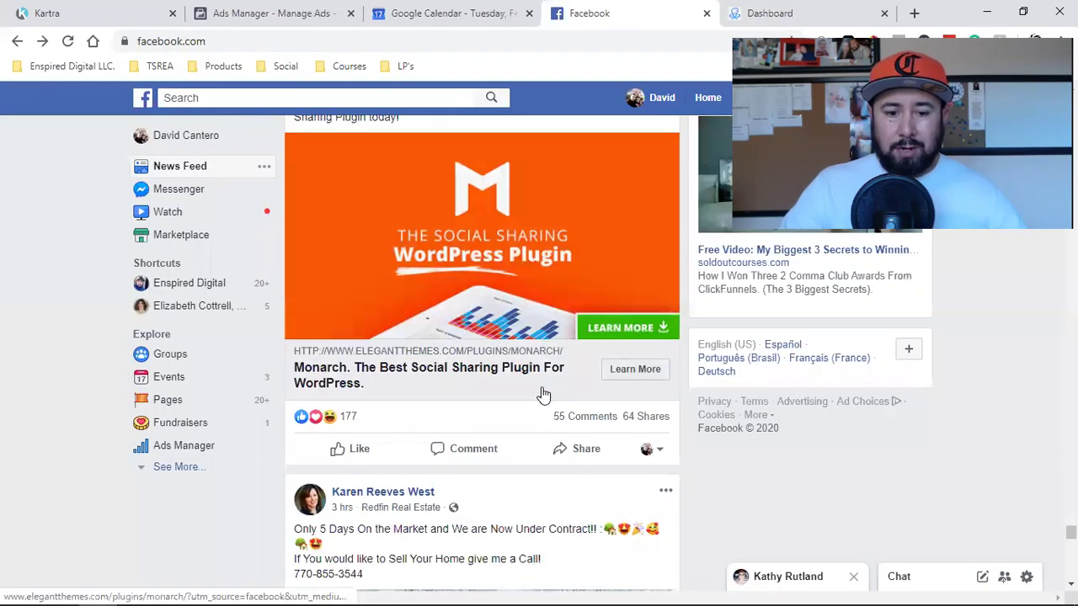
# - Find the sponsored Cobiro ad further down the news feed, view its landing page, and close that page
pyautogui.scroll(-20, 543, 395)
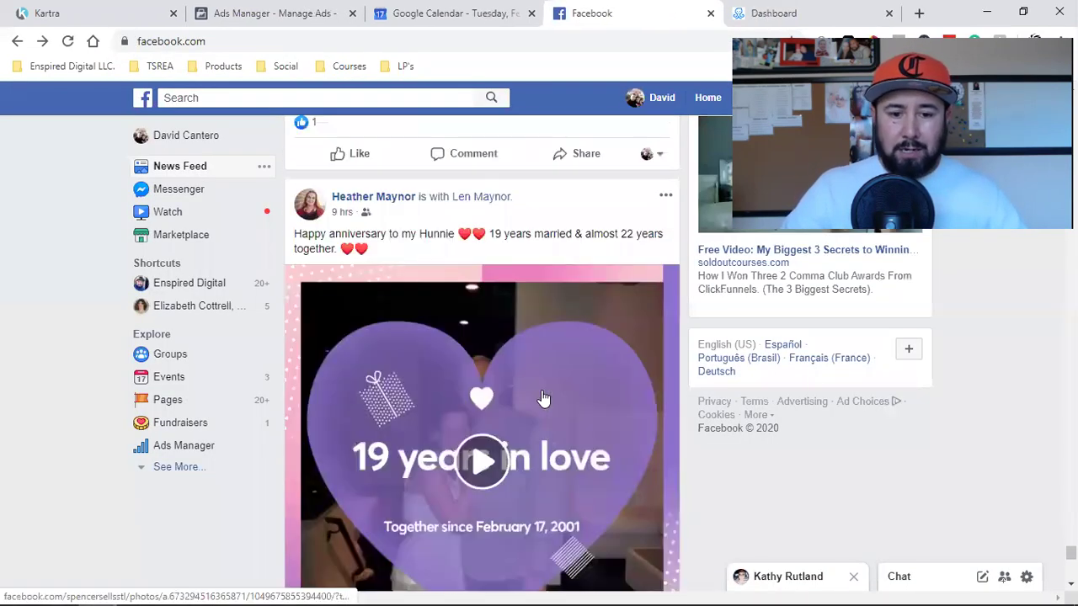
pyautogui.scroll(-18, 543, 397)
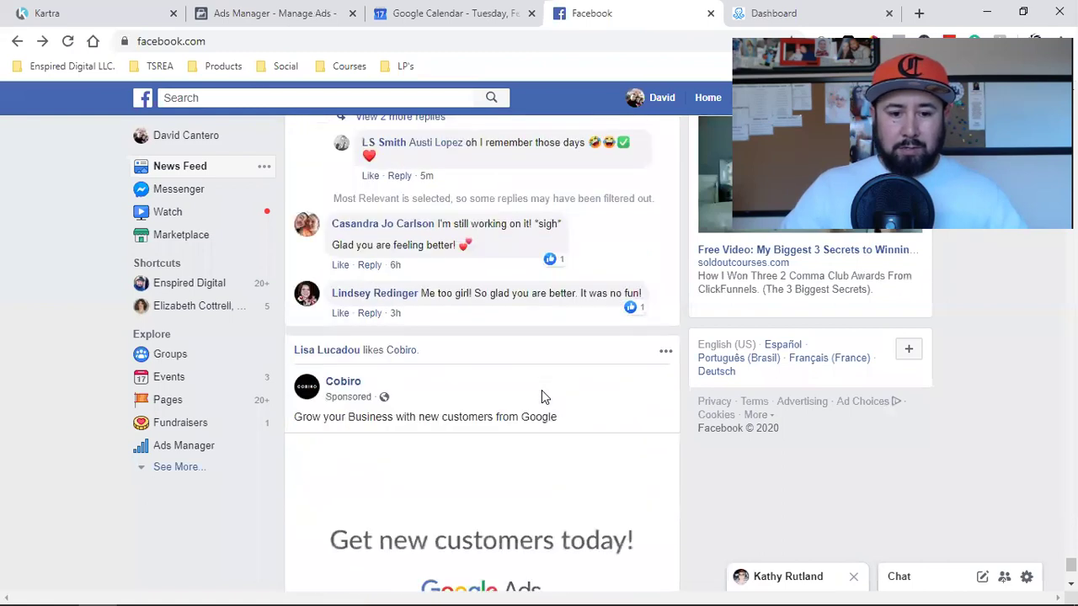
pyautogui.scroll(-1, 542, 390)
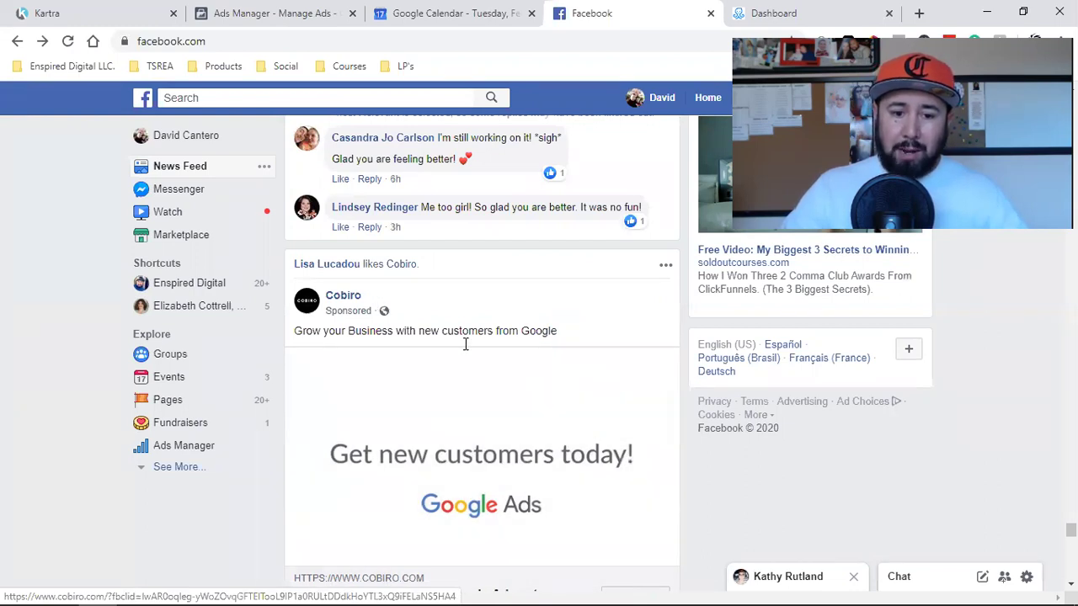
pyautogui.scroll(-2, 601, 392)
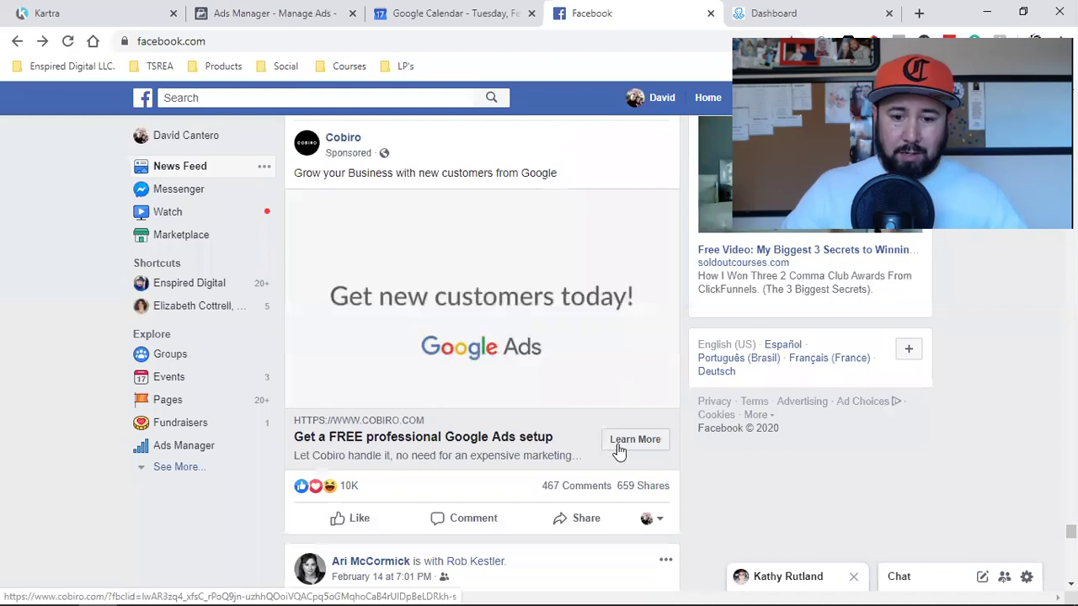
pyautogui.click(617, 445)
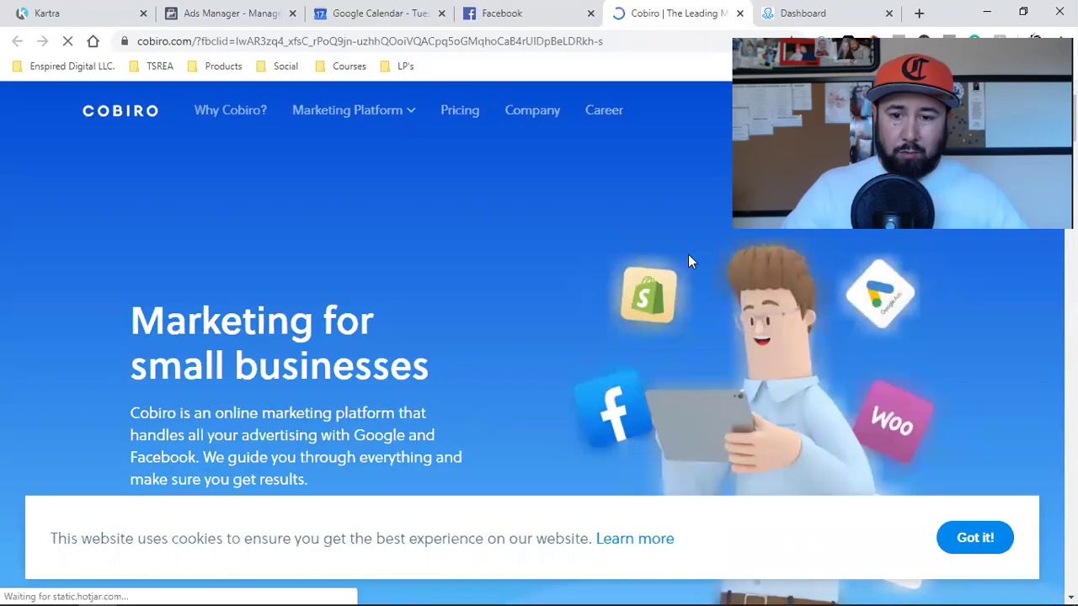
pyautogui.click(739, 13)
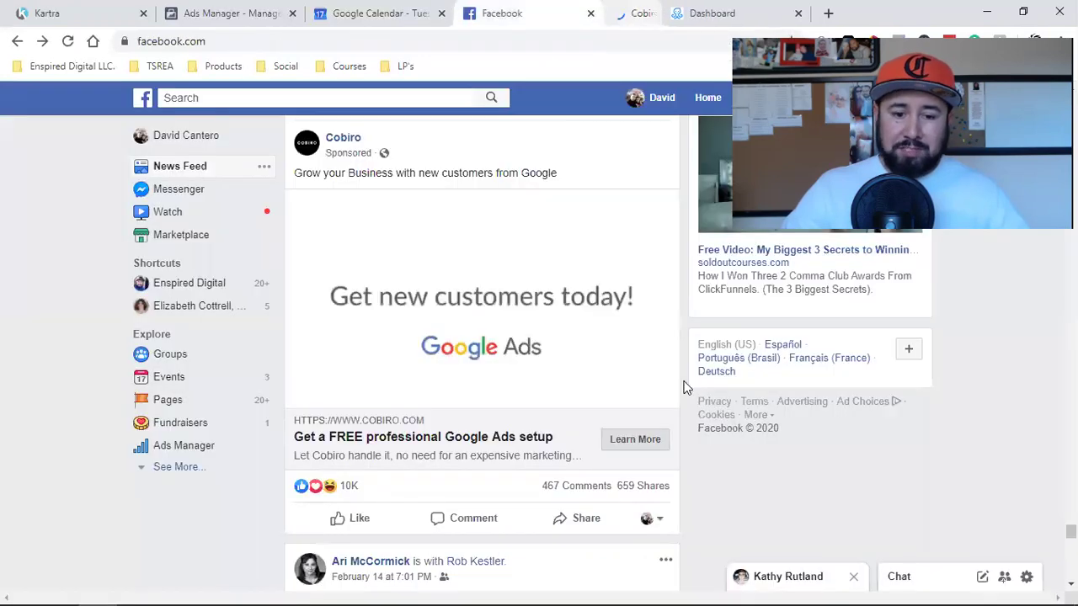
# - Find the sponsored Falcon.io benchmarking report ad further down the news feed and view its landing page
pyautogui.scroll(-5, 686, 427)
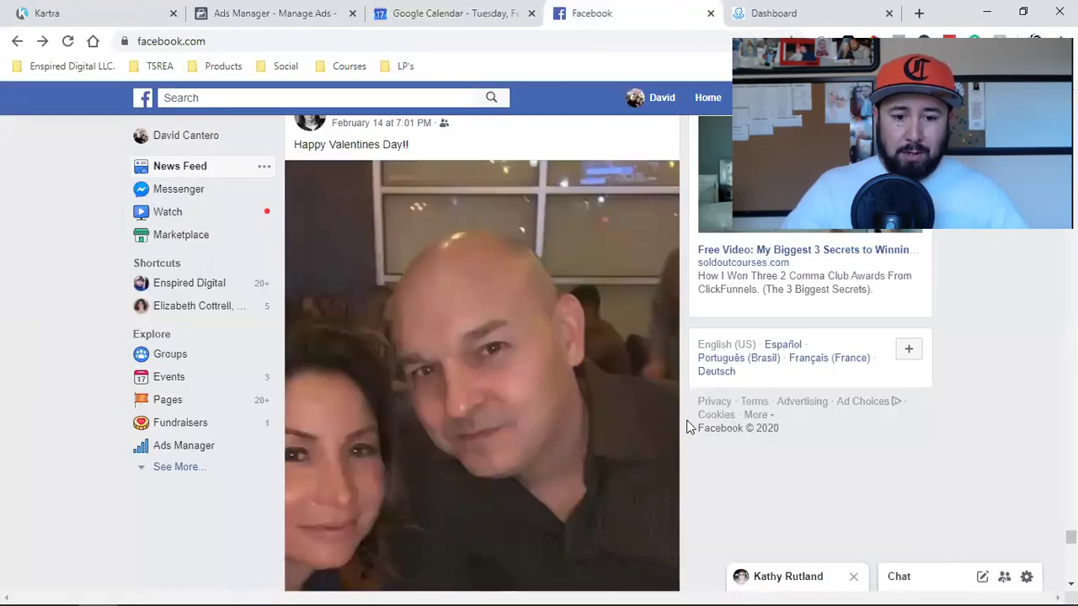
pyautogui.scroll(-5, 686, 427)
pyautogui.scroll(-5, 686, 430)
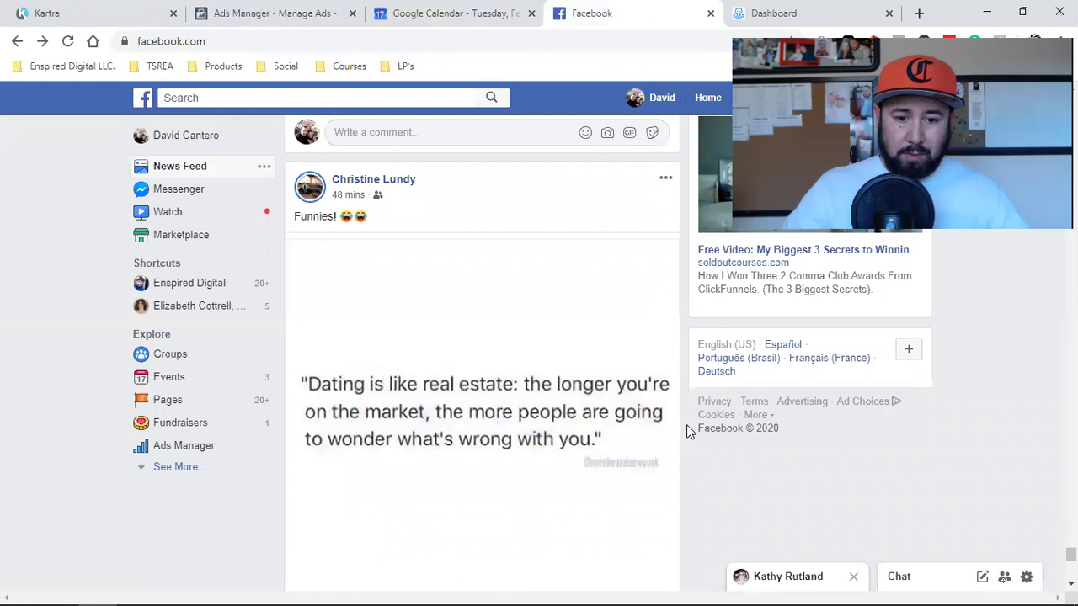
pyautogui.scroll(-5, 687, 431)
pyautogui.scroll(-4, 686, 432)
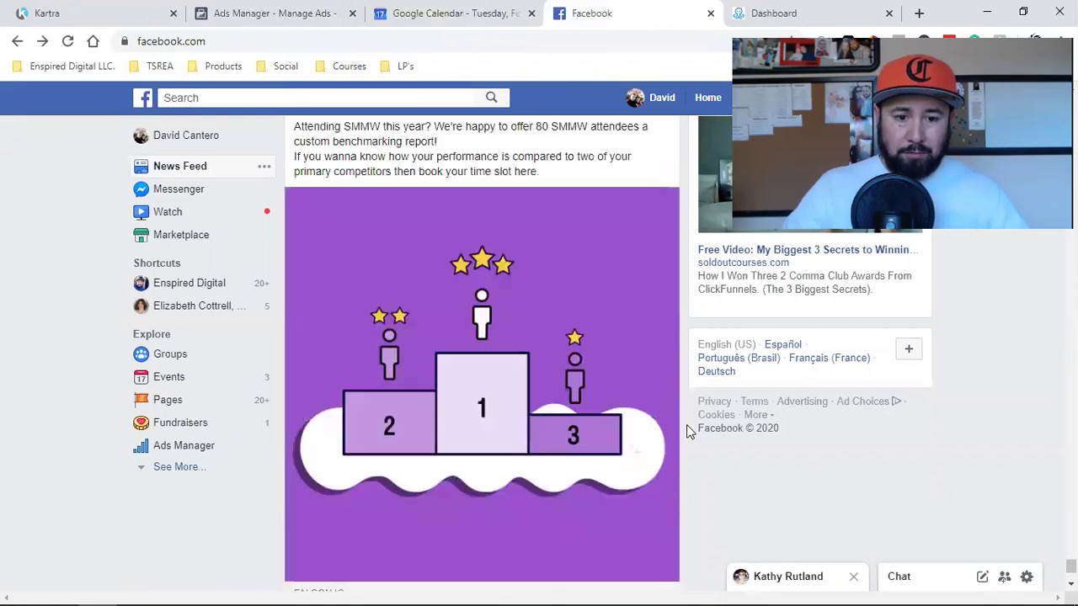
pyautogui.scroll(2, 517, 464)
pyautogui.scroll(-3, 637, 456)
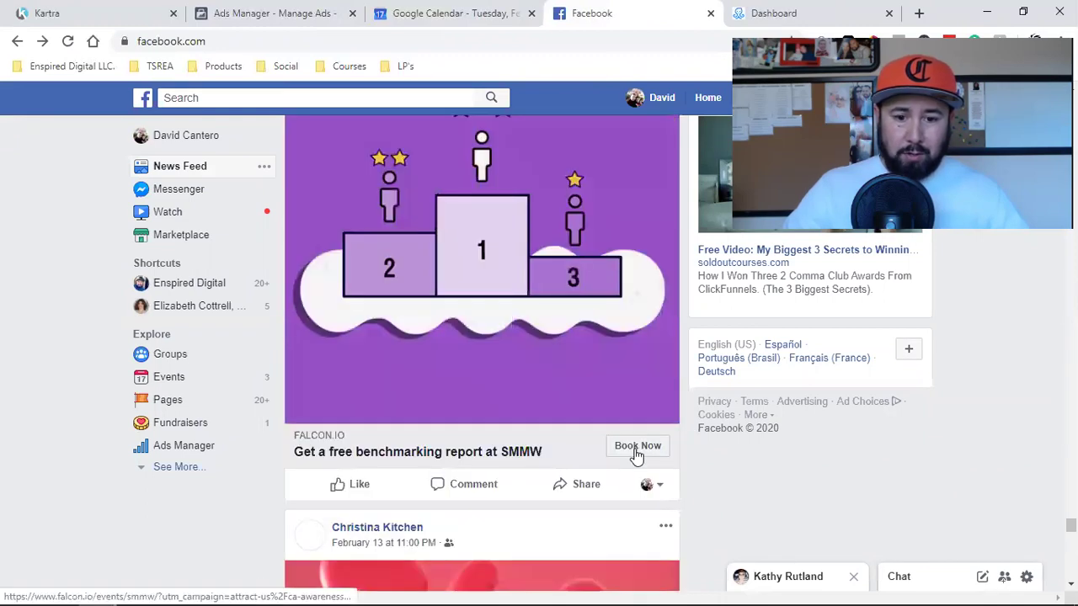
pyautogui.click(539, 459)
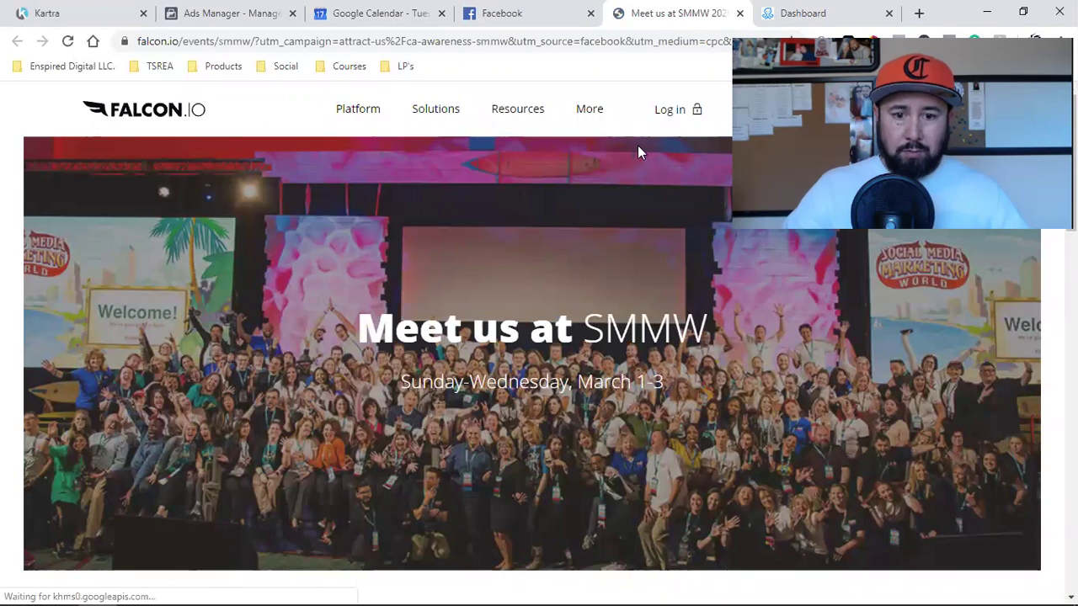
# - Look through Falcon.io's Company page, and close the site to return to the news feed
pyautogui.click(597, 116)
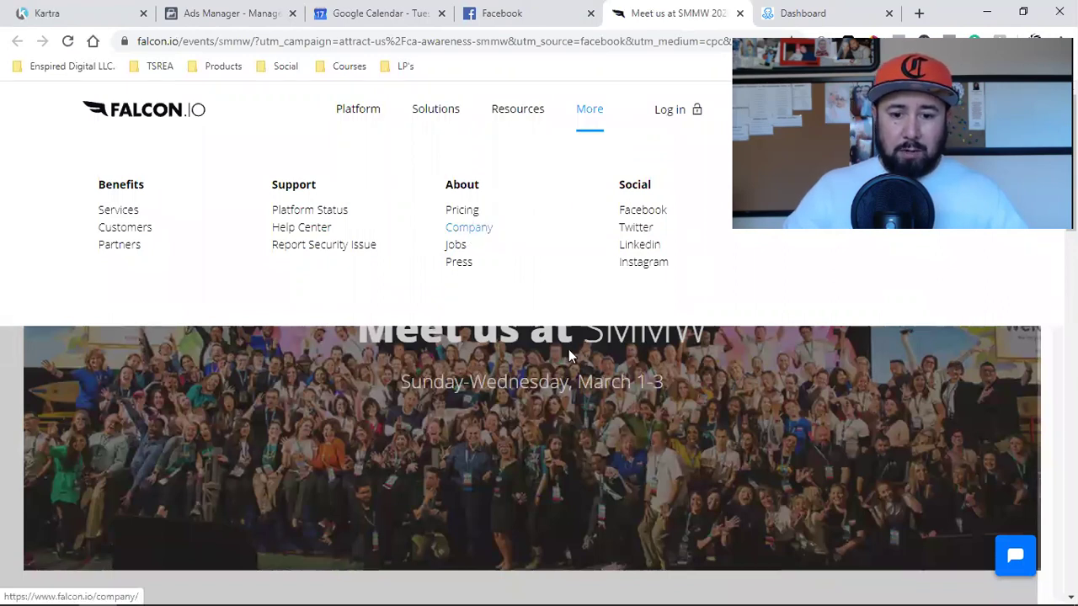
pyautogui.click(469, 227)
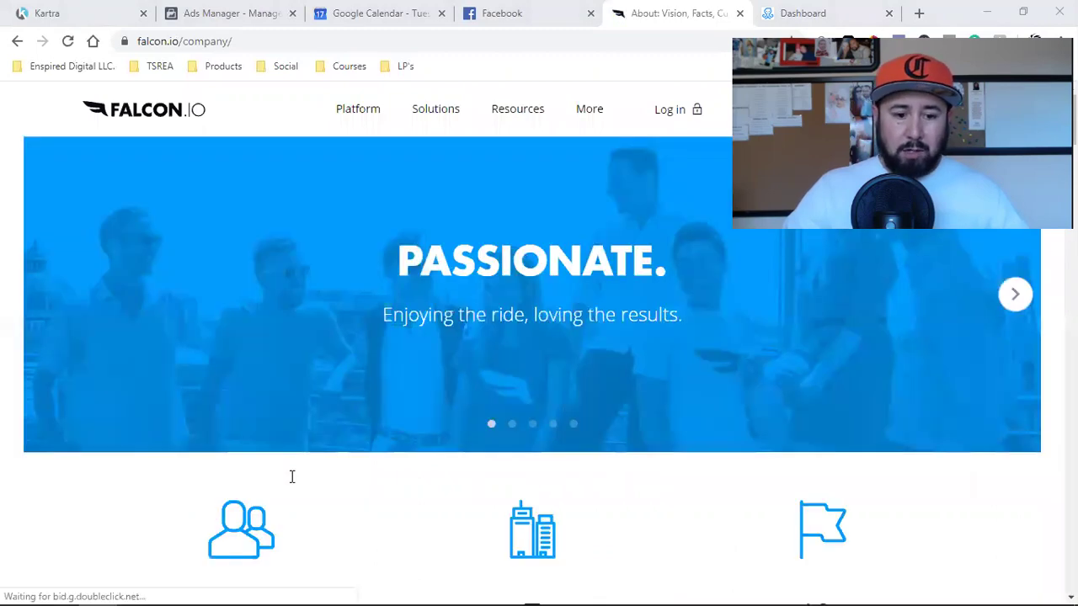
pyautogui.scroll(-4, 293, 475)
pyautogui.scroll(-5, 295, 476)
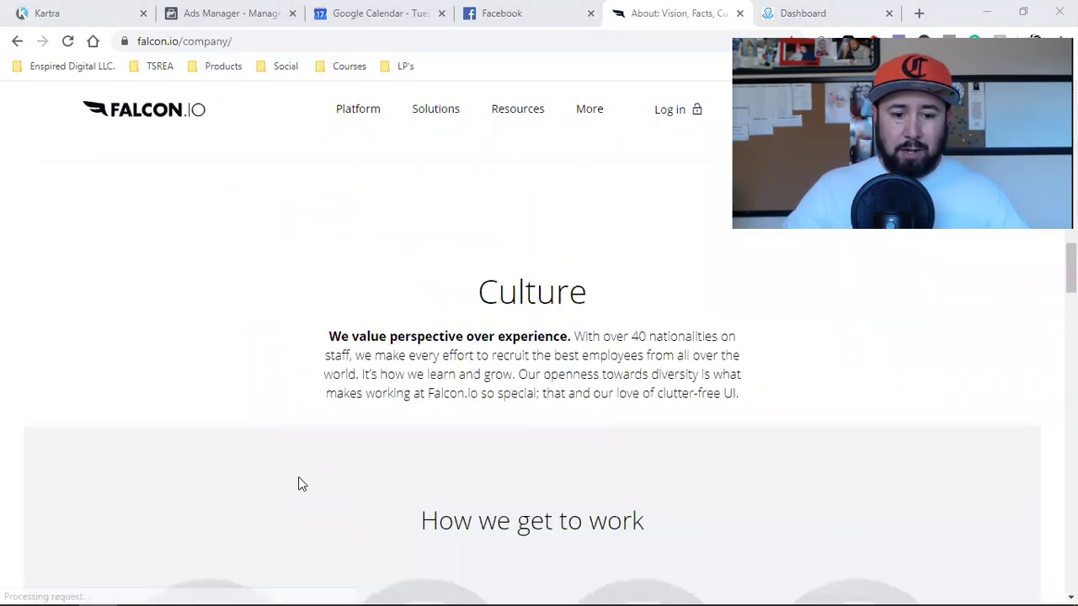
pyautogui.scroll(-5, 311, 413)
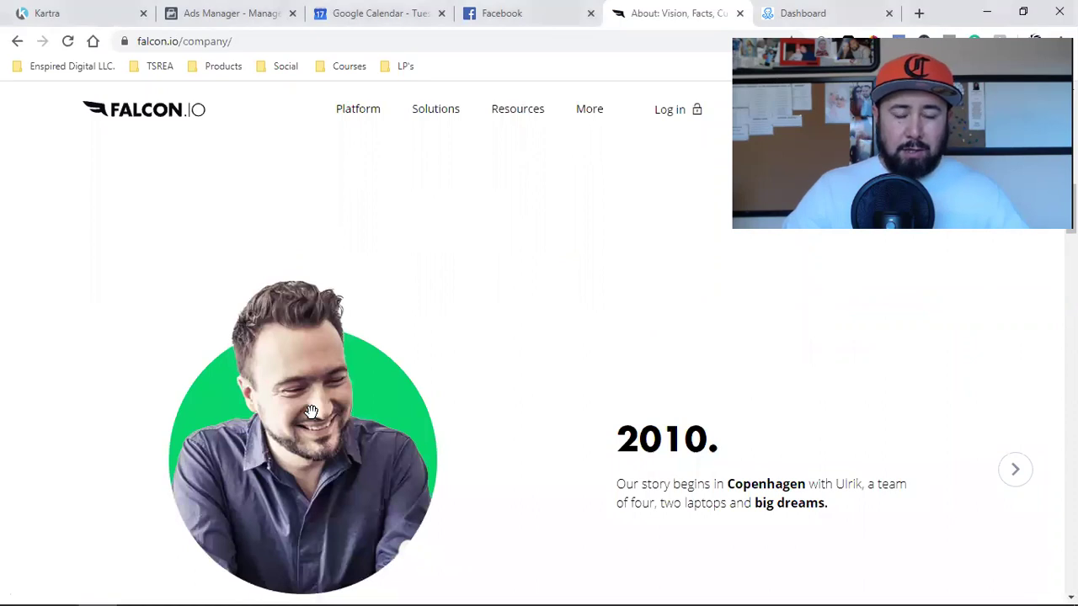
pyautogui.middleClick(716, 6)
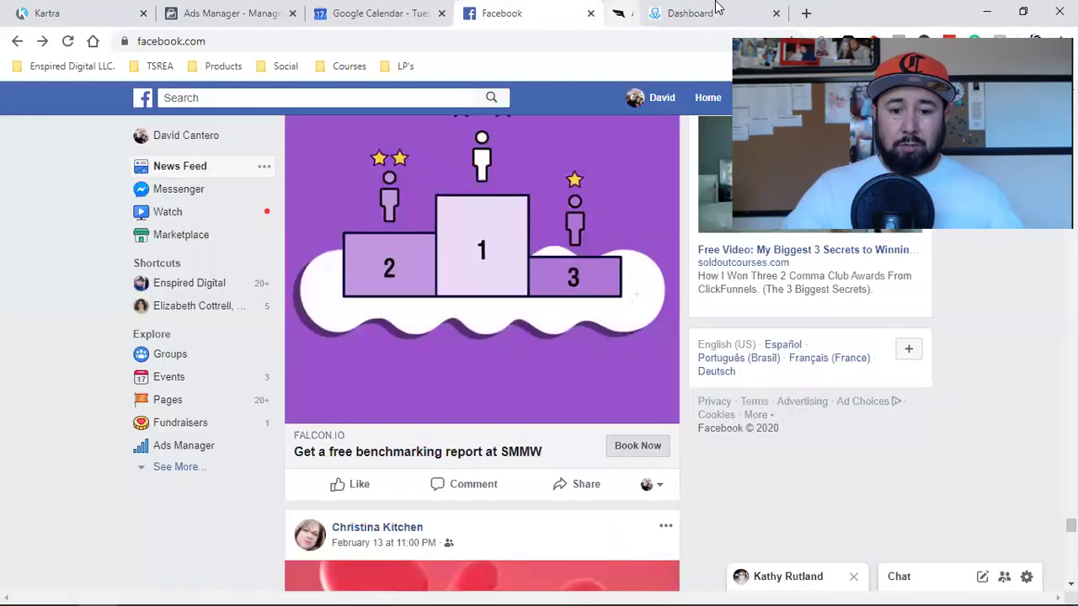
# - Look further down the news feed for more sponsored ads, as far as the BJ's Restaurant & Brewhouse lunch menu ad
pyautogui.scroll(5, 363, 430)
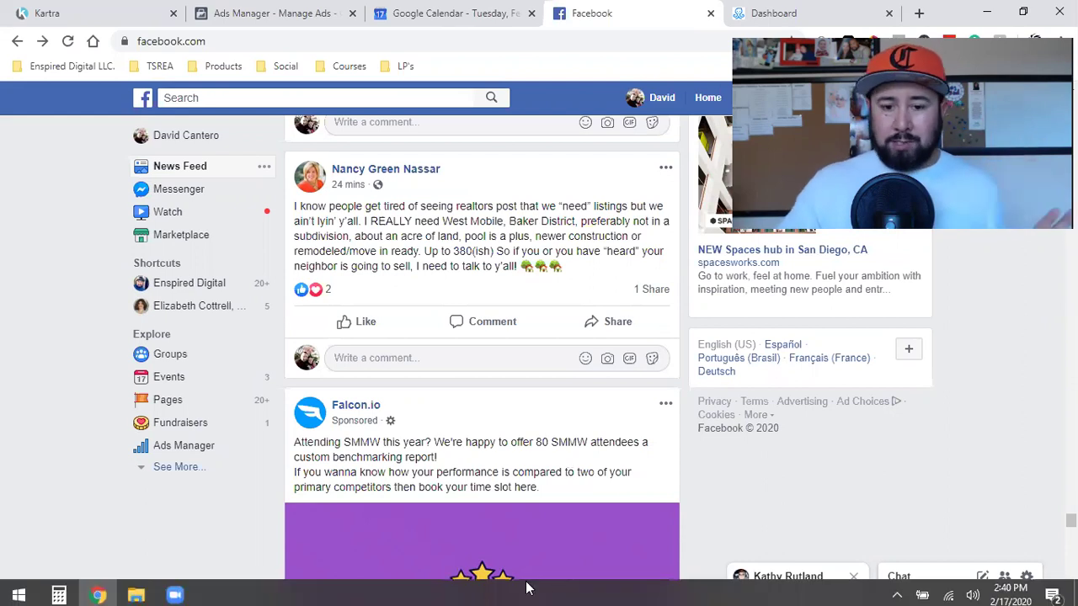
pyautogui.scroll(-5, 440, 491)
pyautogui.scroll(-5, 438, 505)
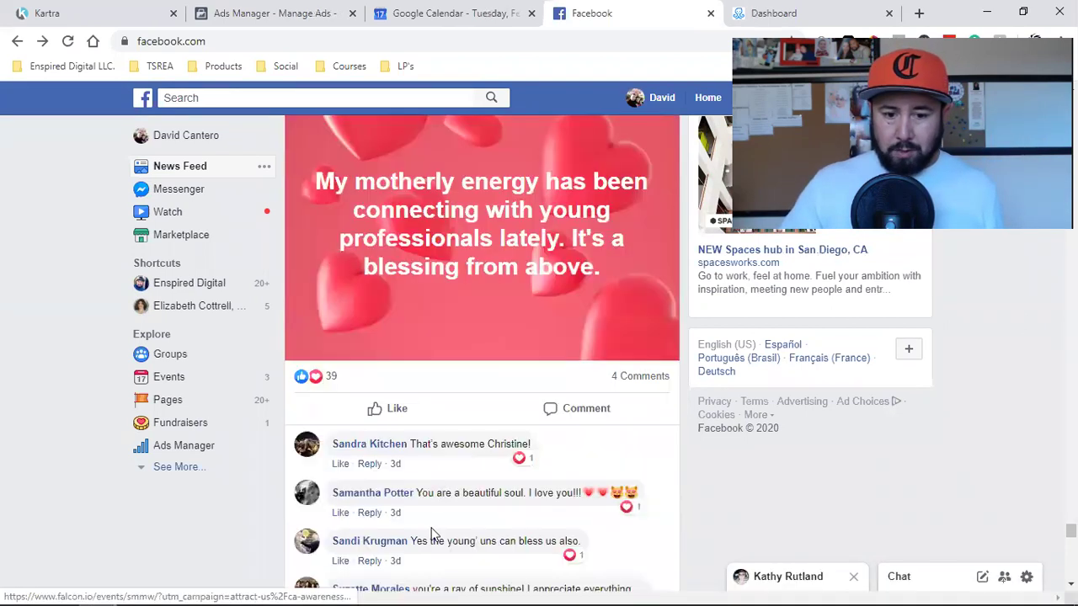
pyautogui.scroll(-10, 435, 450)
pyautogui.scroll(-10, 433, 454)
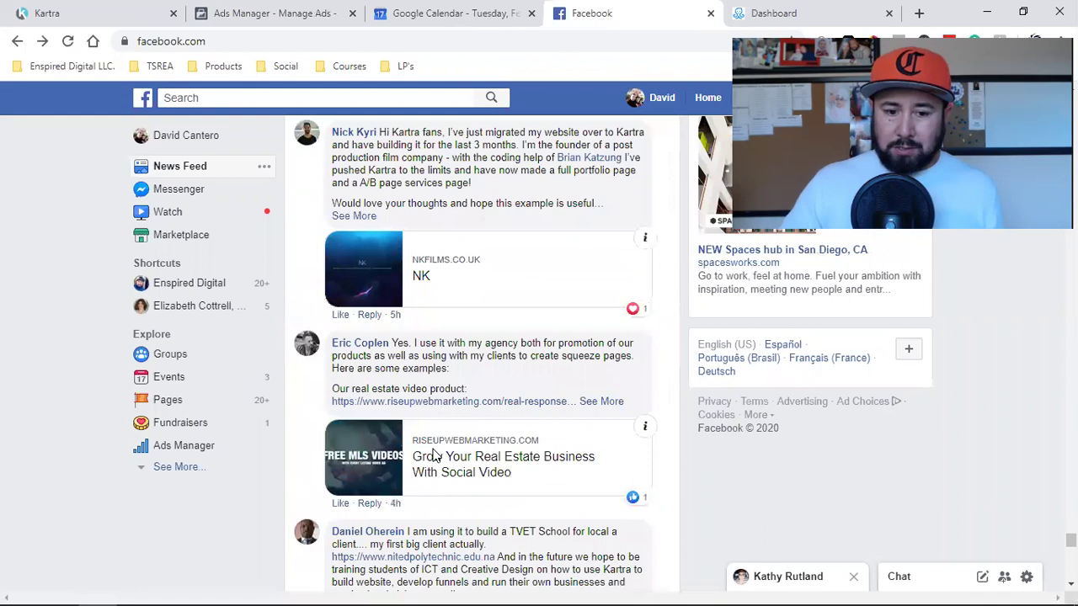
pyautogui.scroll(-15, 435, 455)
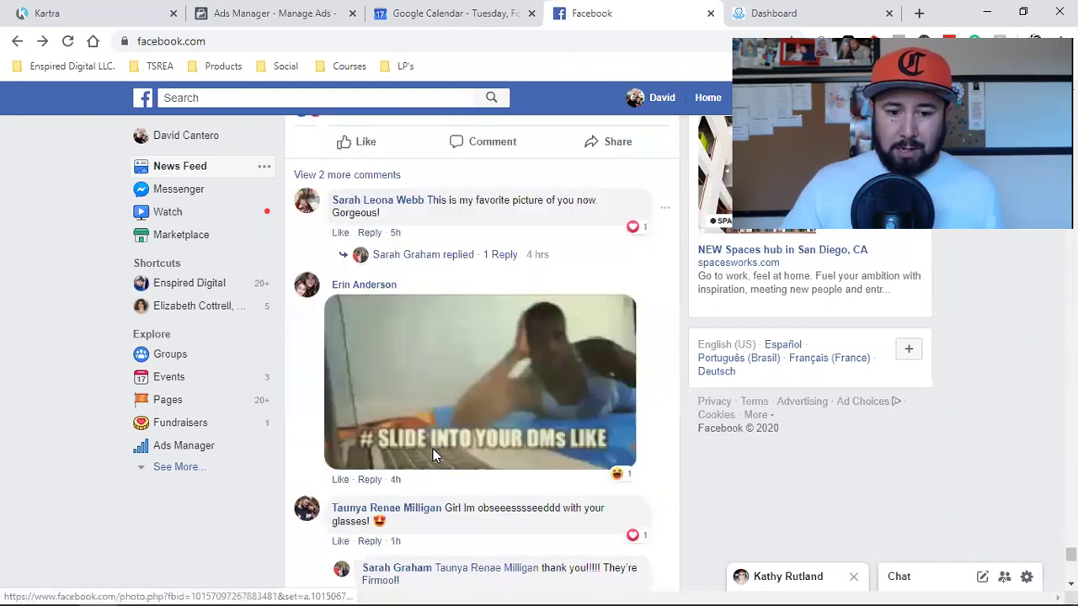
pyautogui.scroll(-10, 433, 455)
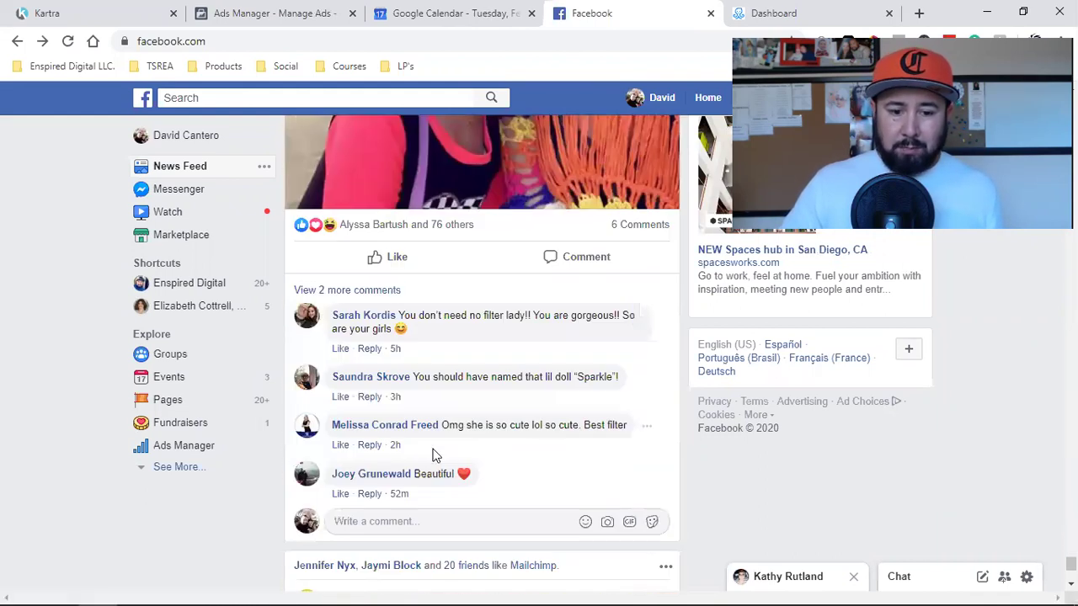
pyautogui.scroll(-10, 433, 456)
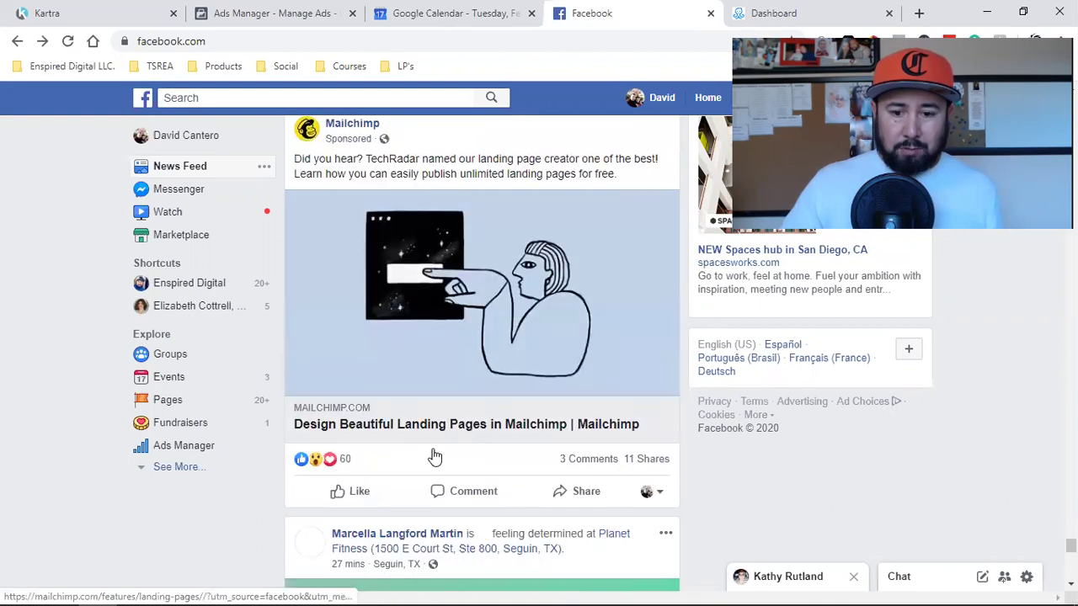
pyautogui.scroll(-10, 433, 456)
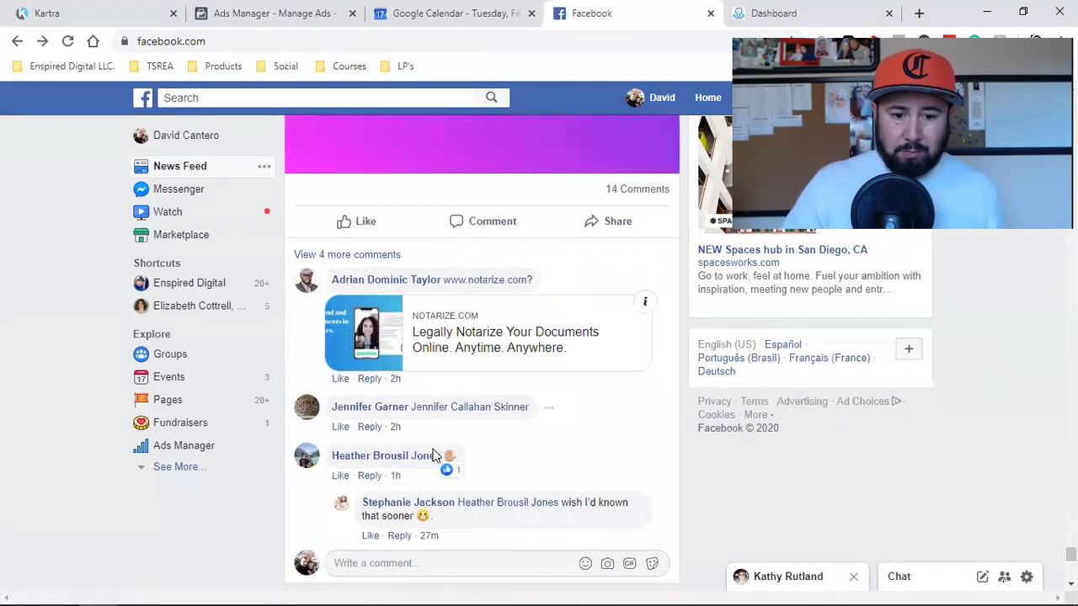
pyautogui.scroll(-1, 433, 447)
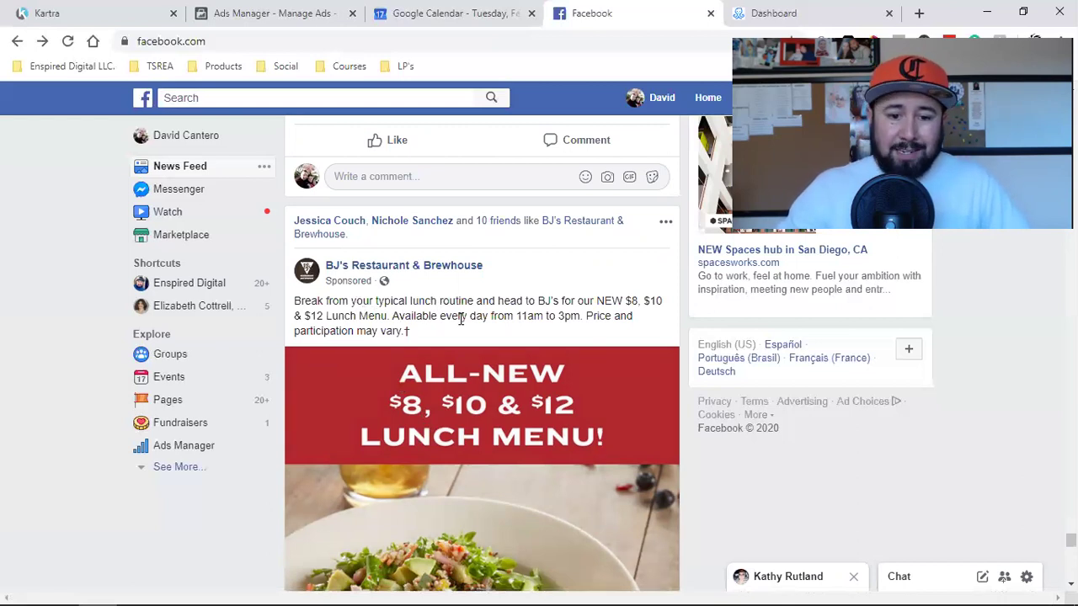
pyautogui.scroll(-4, 461, 317)
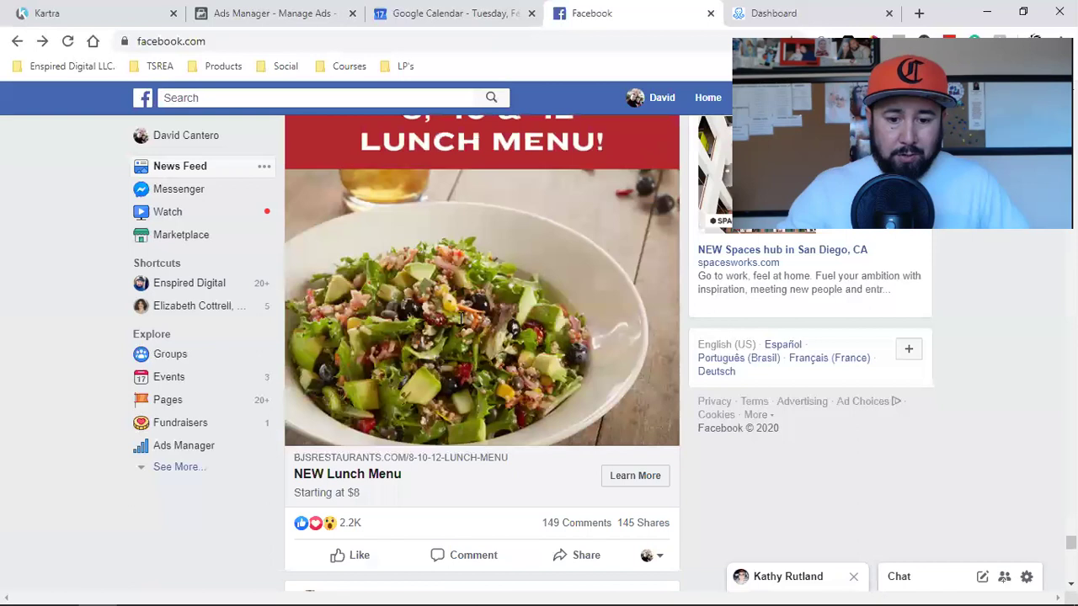
# - View the BJ's lunch menu landing page, open the site's pasta favorites menu, and close the page
pyautogui.click(653, 482)
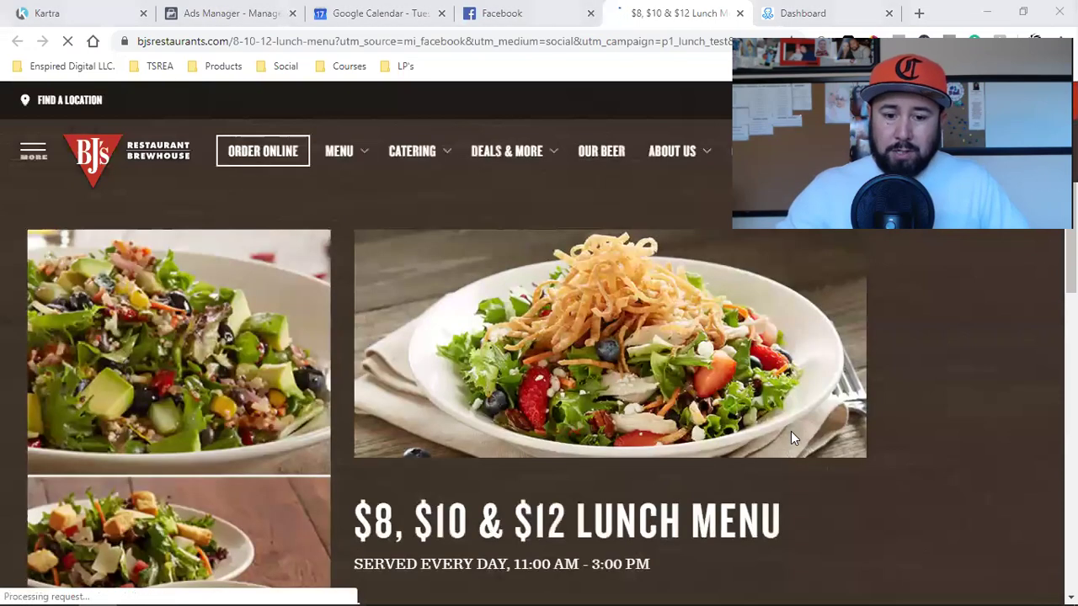
pyautogui.scroll(-4, 791, 438)
pyautogui.scroll(-5, 792, 433)
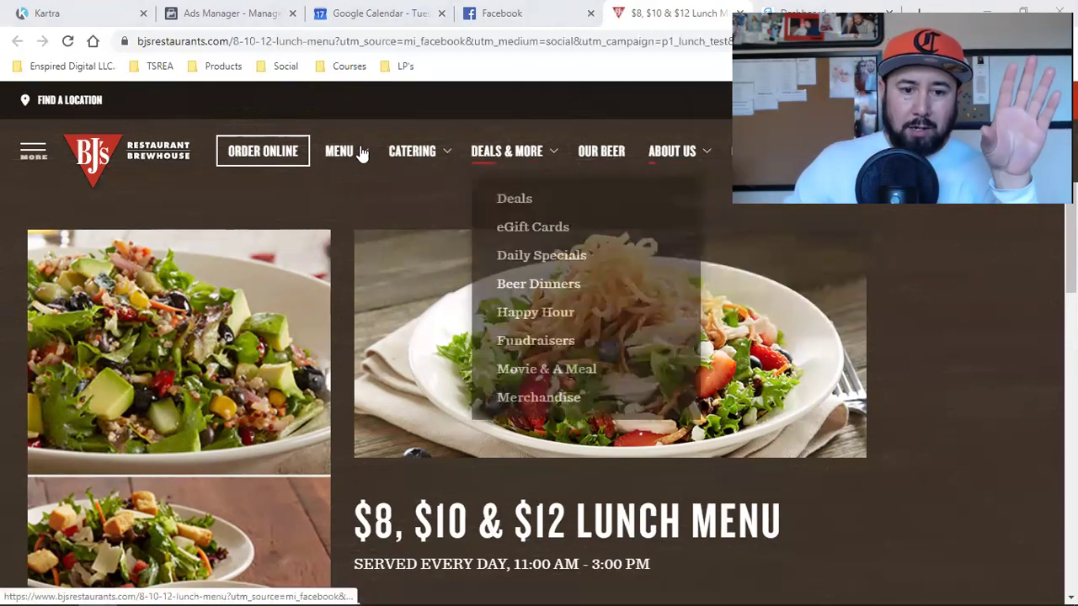
pyautogui.moveTo(362, 153)
pyautogui.click(663, 407)
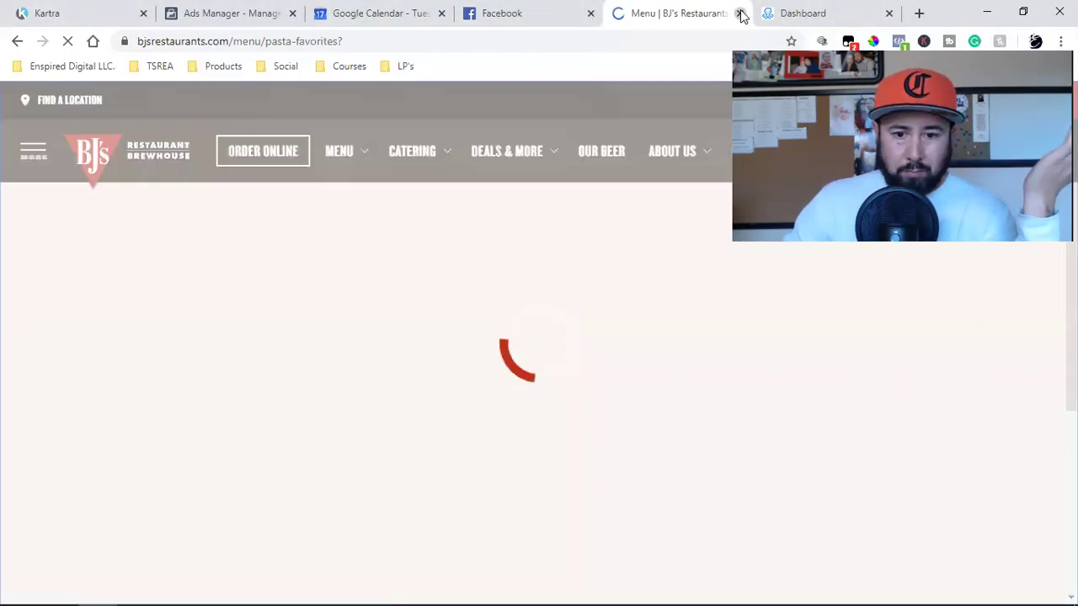
pyautogui.click(739, 14)
# - Review the BJ's Restaurant & Brewhouse ad in the feed, and switch to Ads Manager to compare it with the marketing objectives
pyautogui.scroll(3, 445, 436)
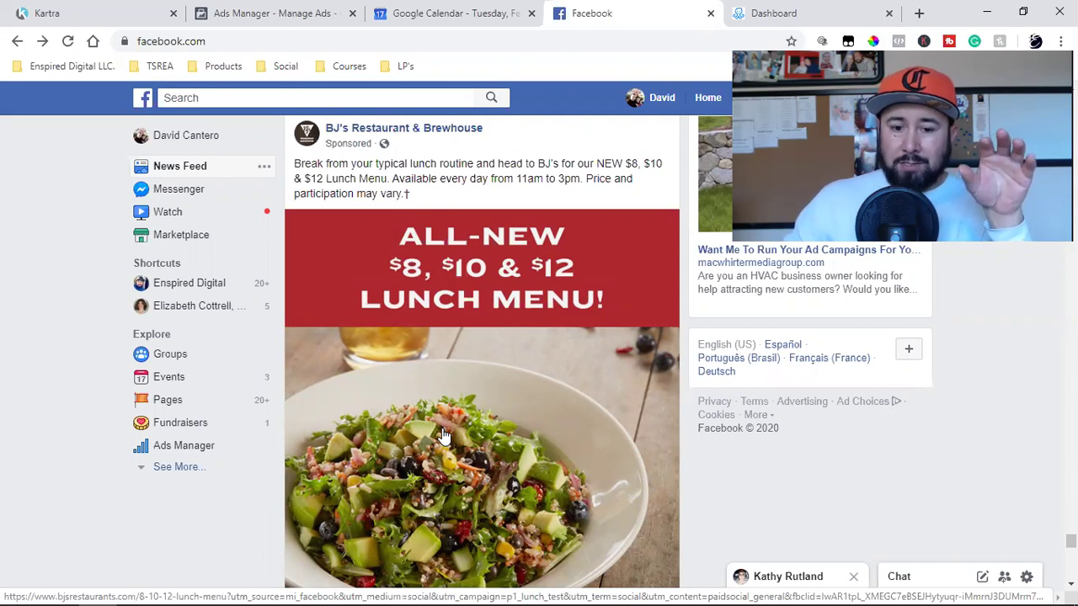
pyautogui.scroll(-4, 444, 435)
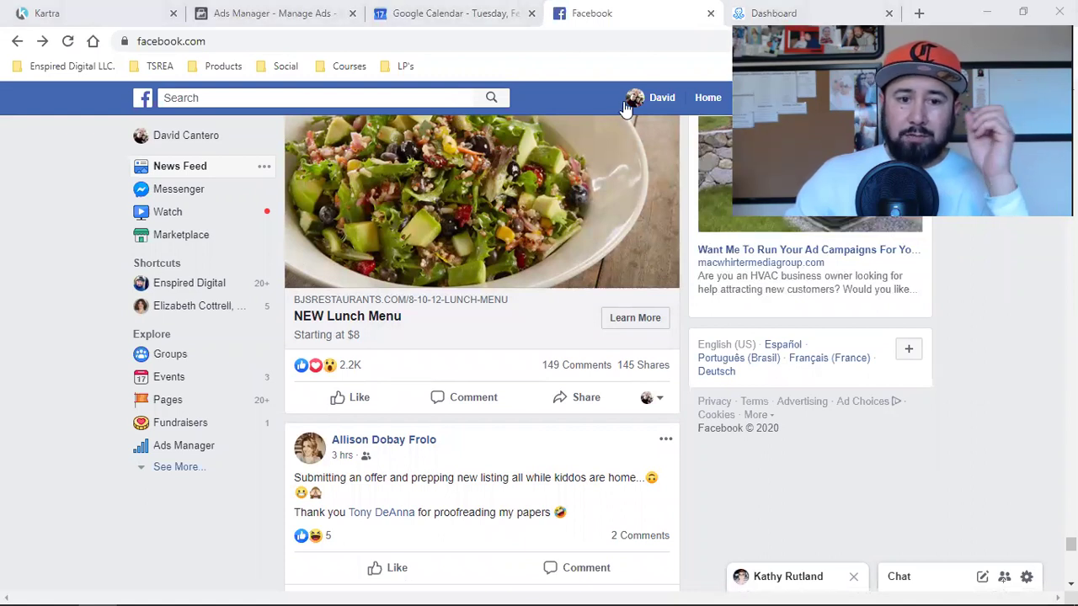
pyautogui.click(275, 10)
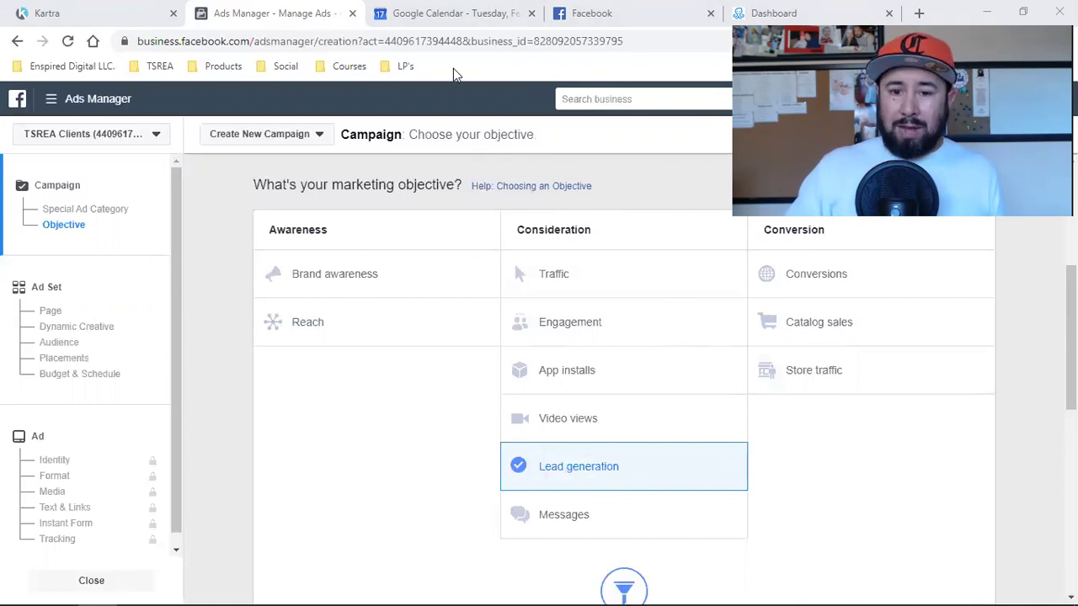
# - Return to the Facebook news feed and find the sponsored Red Hat ad among the later posts
pyautogui.click(592, 13)
pyautogui.scroll(-10, 525, 414)
pyautogui.scroll(-10, 526, 414)
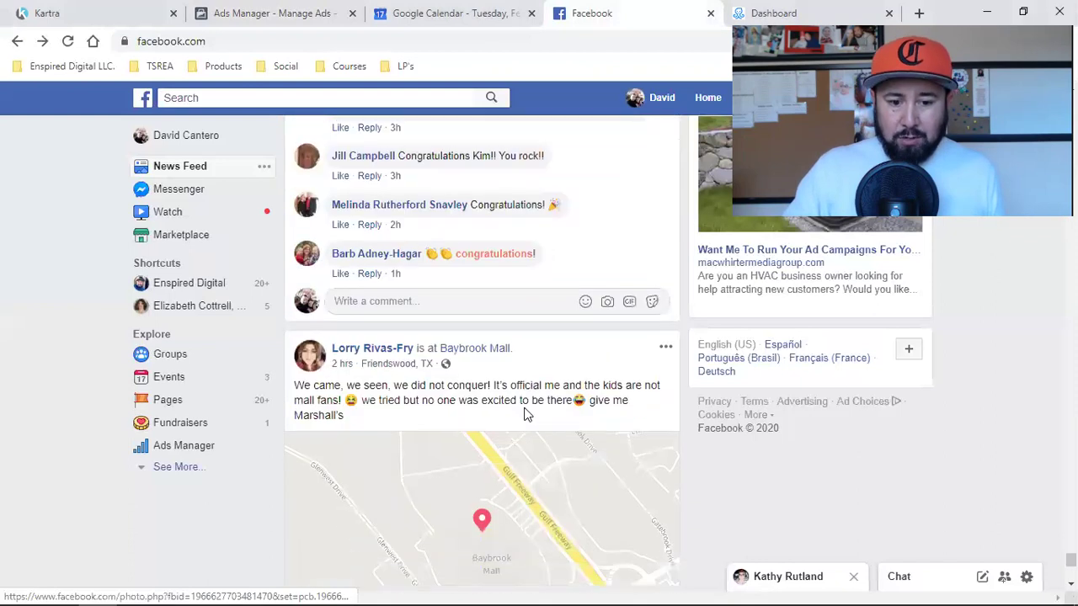
pyautogui.scroll(-10, 525, 415)
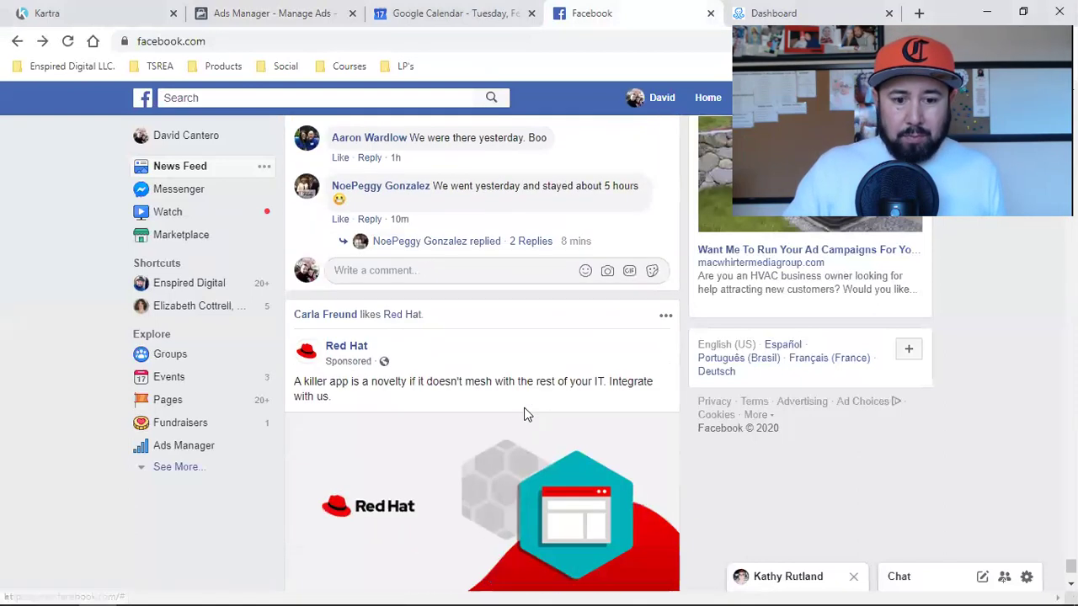
pyautogui.scroll(-2, 525, 414)
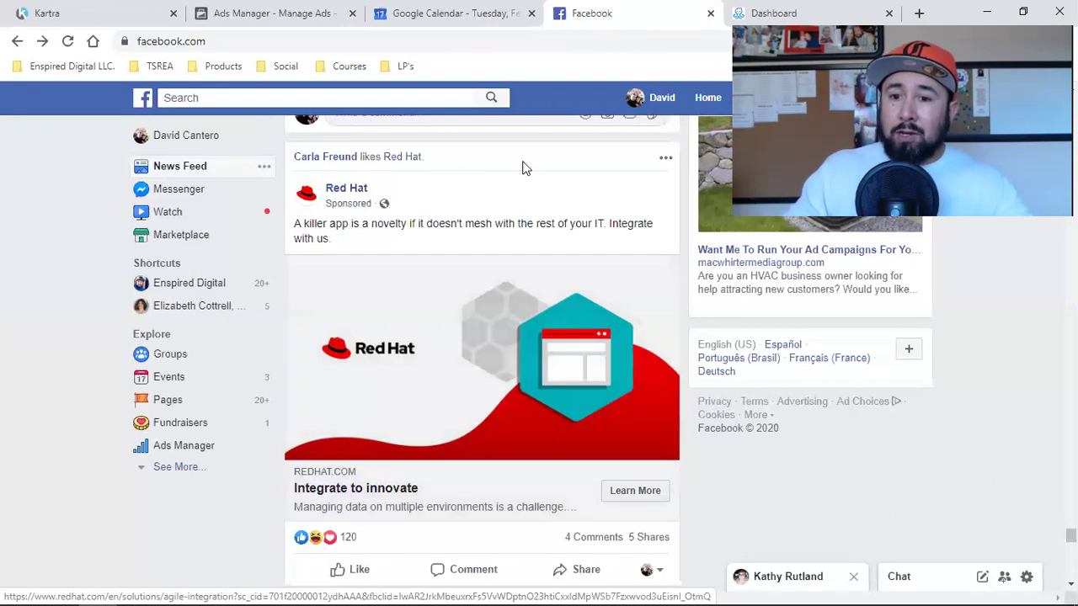
# - Search Google for "zapier pricing" in a new browser tab and open Zapier's Pricing page from the results
pyautogui.hotkey('ctrl', 't')
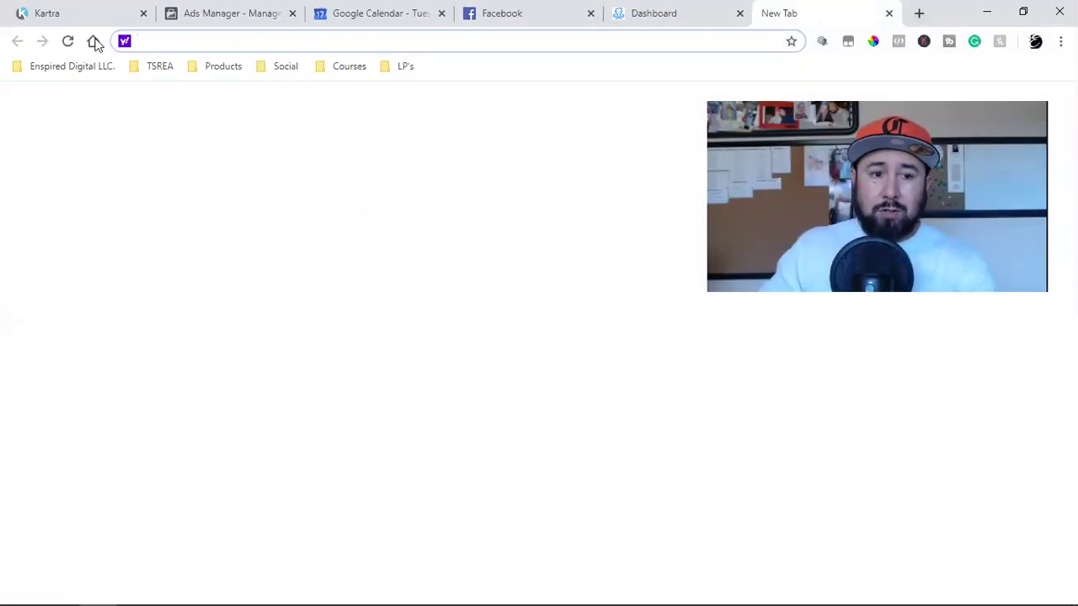
pyautogui.write('google.com')
pyautogui.press('Return')
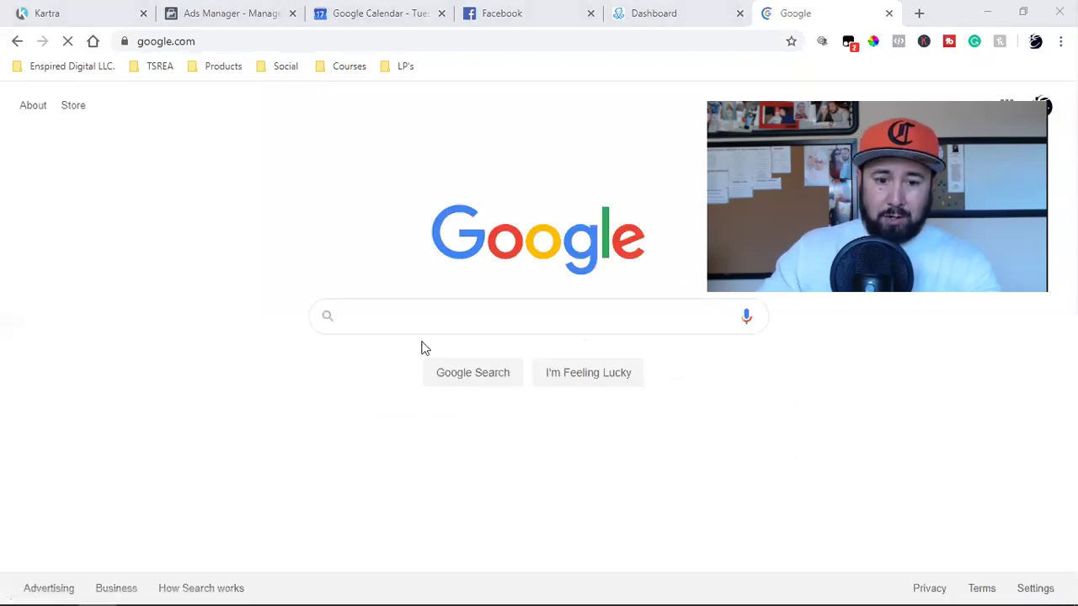
pyautogui.click(467, 327)
pyautogui.write('z')
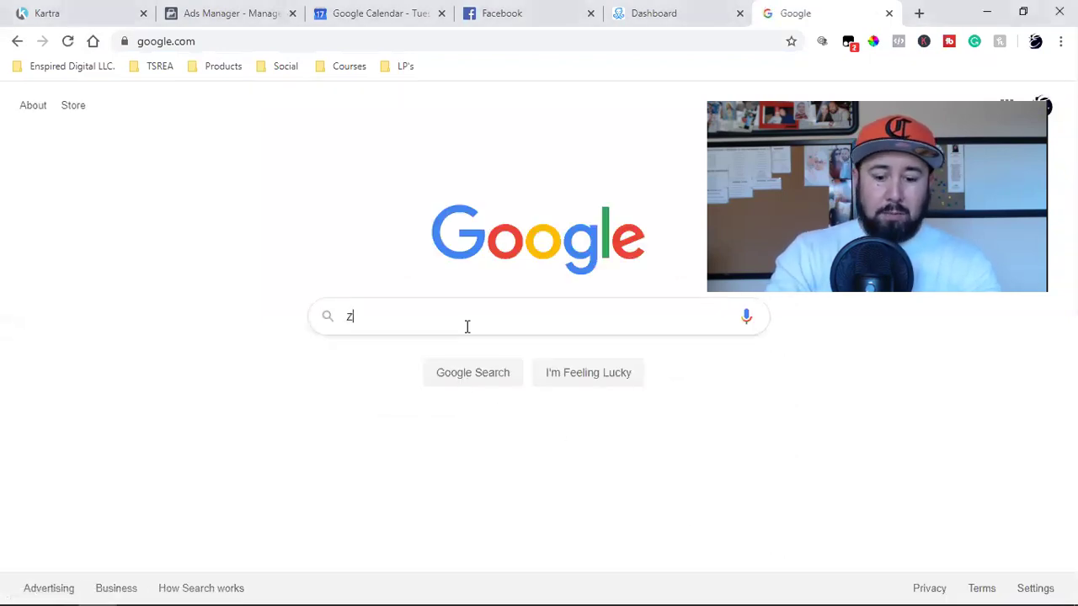
pyautogui.write('apie')
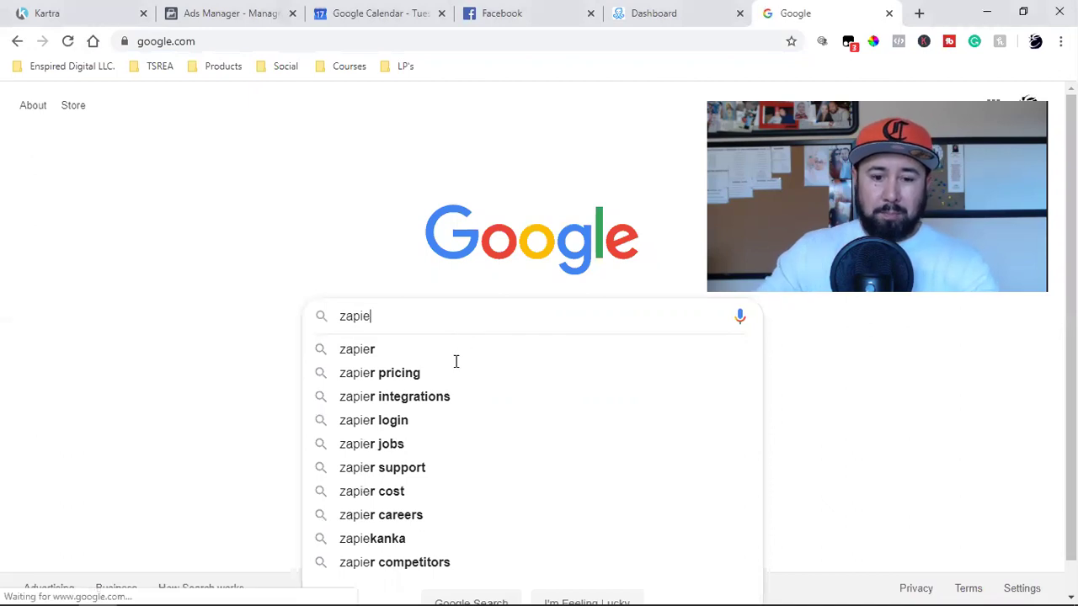
pyautogui.click(454, 373)
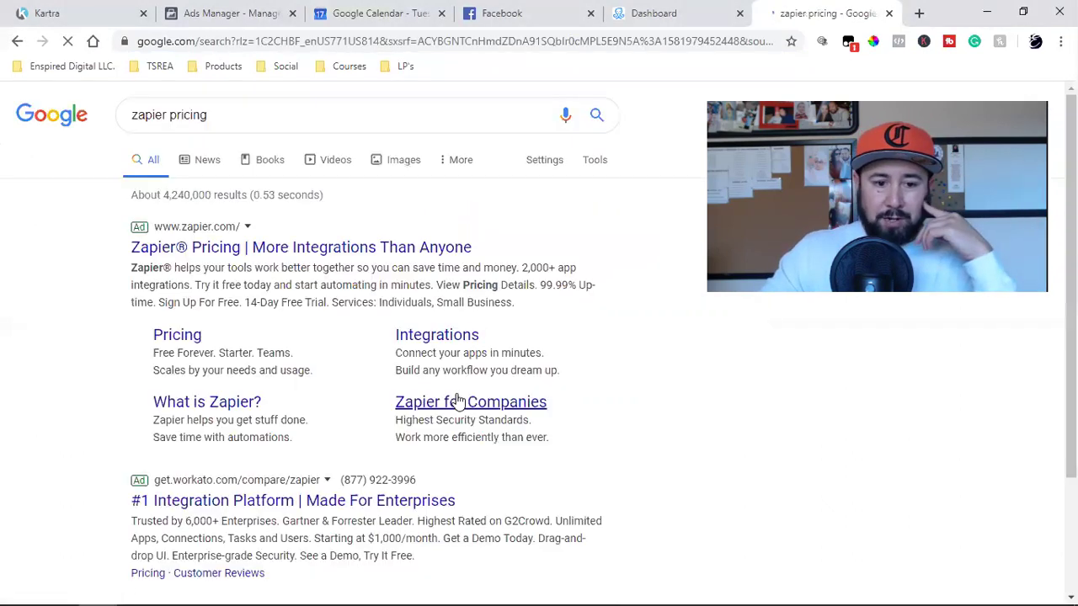
pyautogui.click(177, 341)
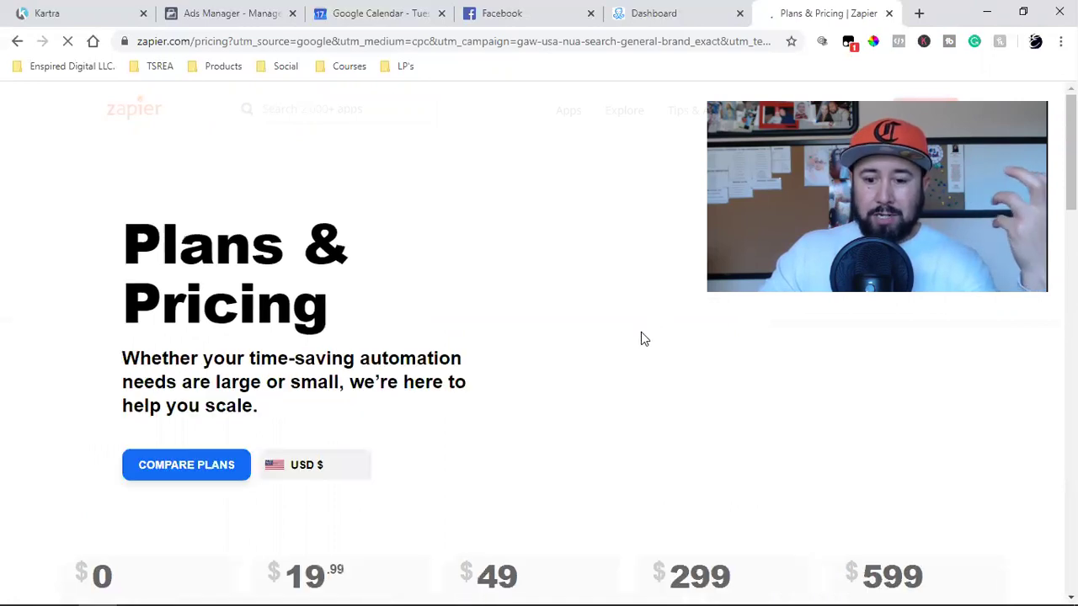
# - Dismiss the survey on Zapier's pricing page, compare the plans' prices and features, and switch back to the Ads Manager campaign
pyautogui.scroll(-2, 640, 337)
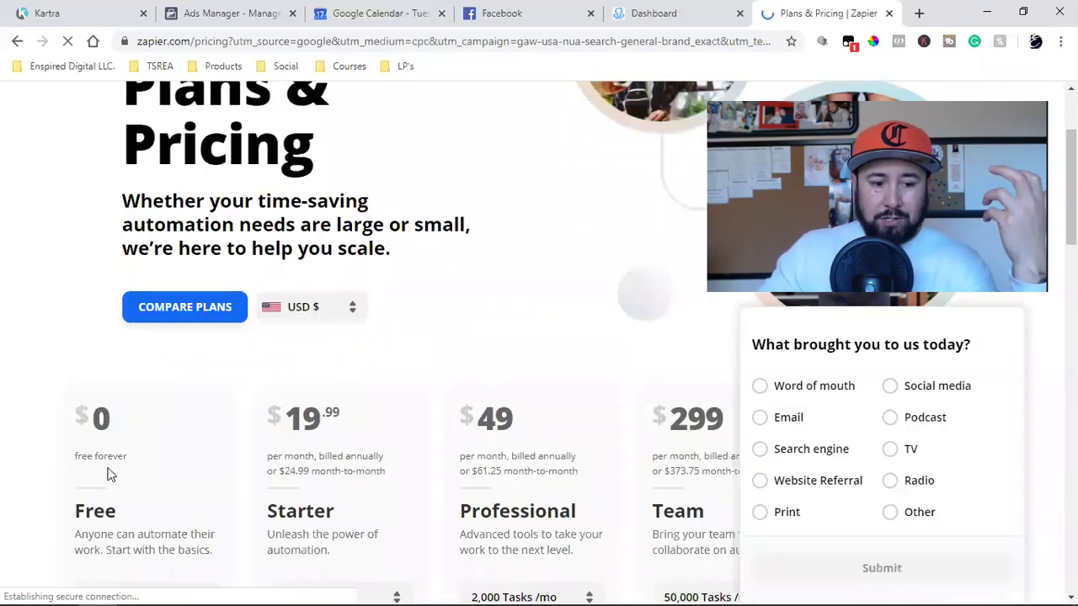
pyautogui.scroll(-2, 107, 474)
pyautogui.click(1004, 328)
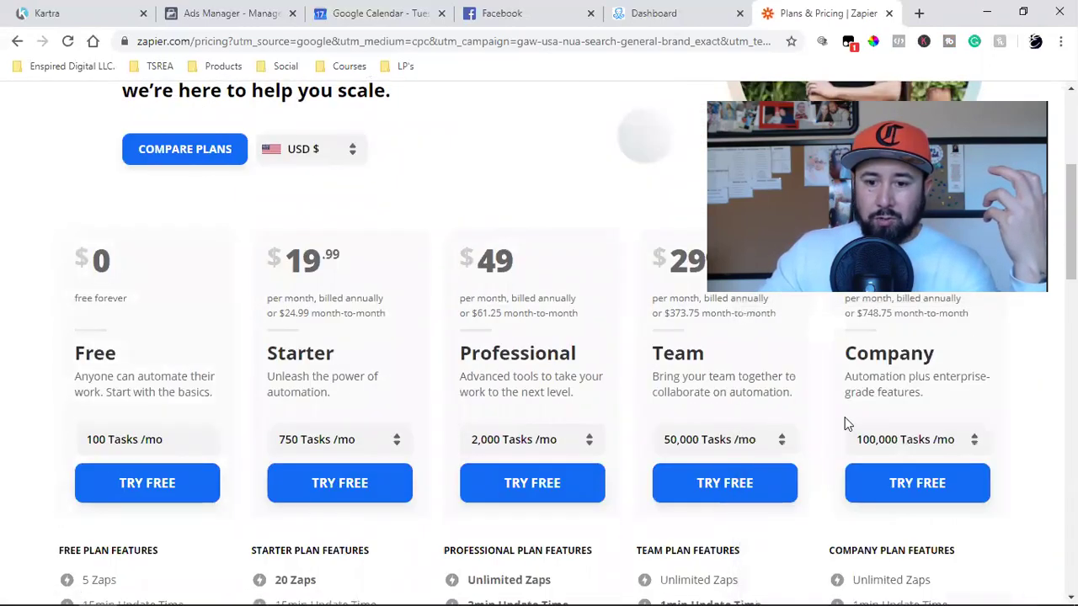
pyautogui.scroll(2, 838, 433)
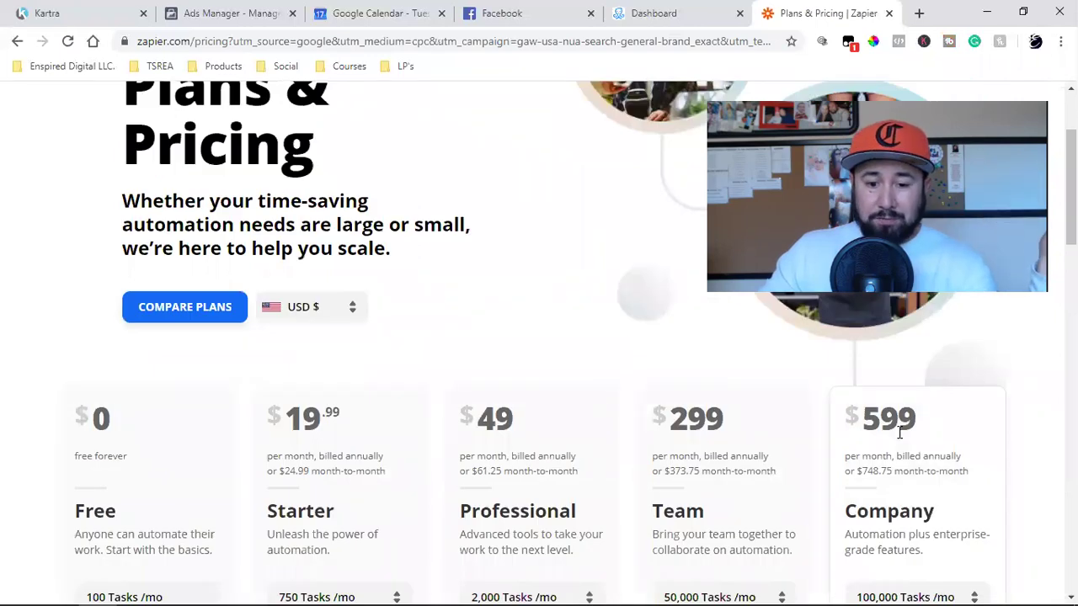
pyautogui.scroll(-5, 899, 432)
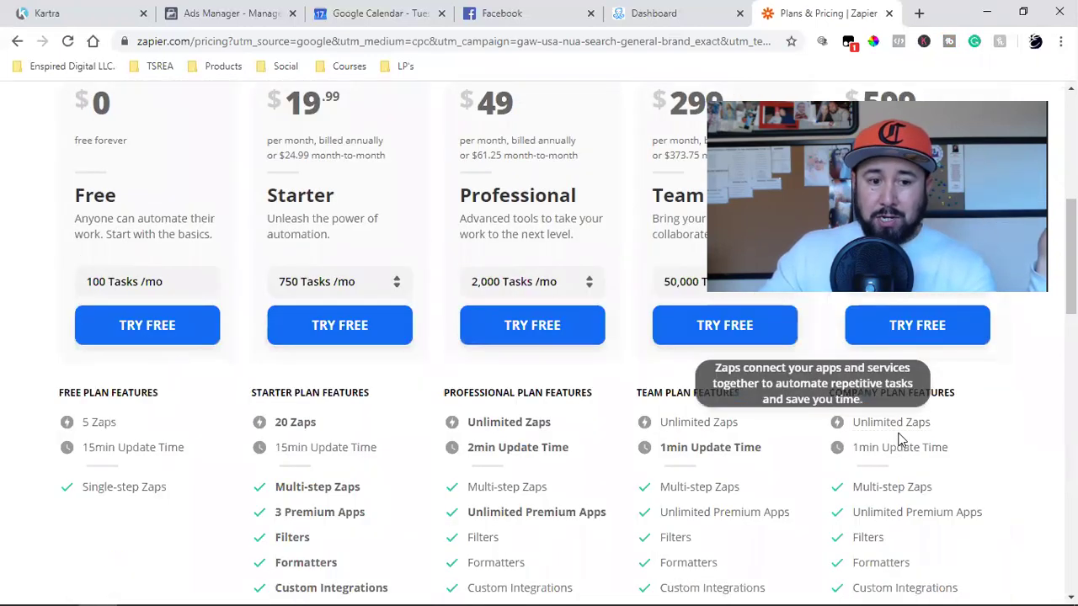
pyautogui.scroll(7, 899, 440)
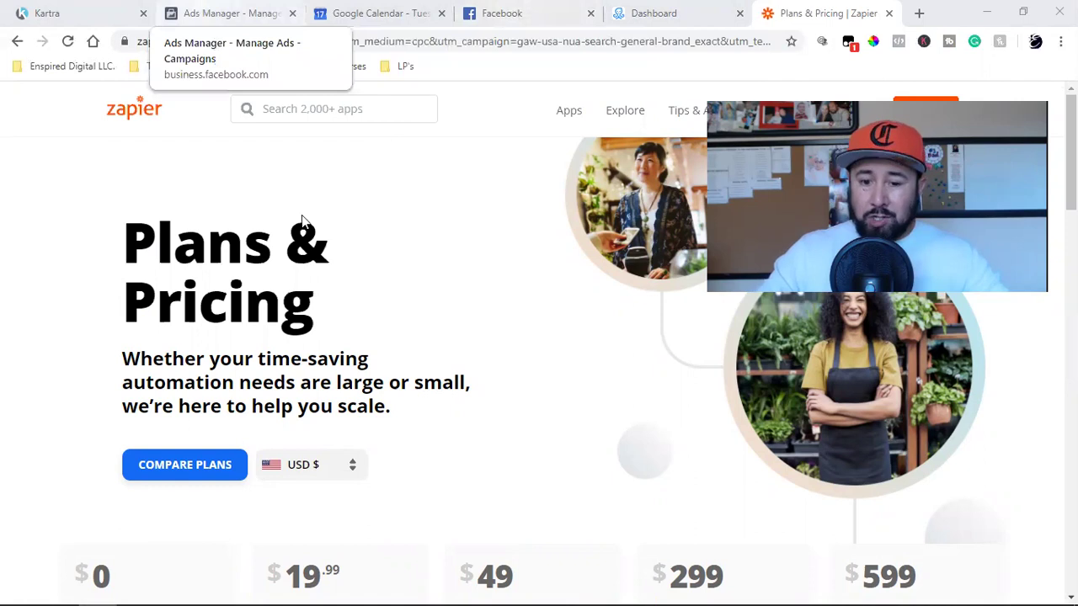
pyautogui.hotkey('ctrl', '2')
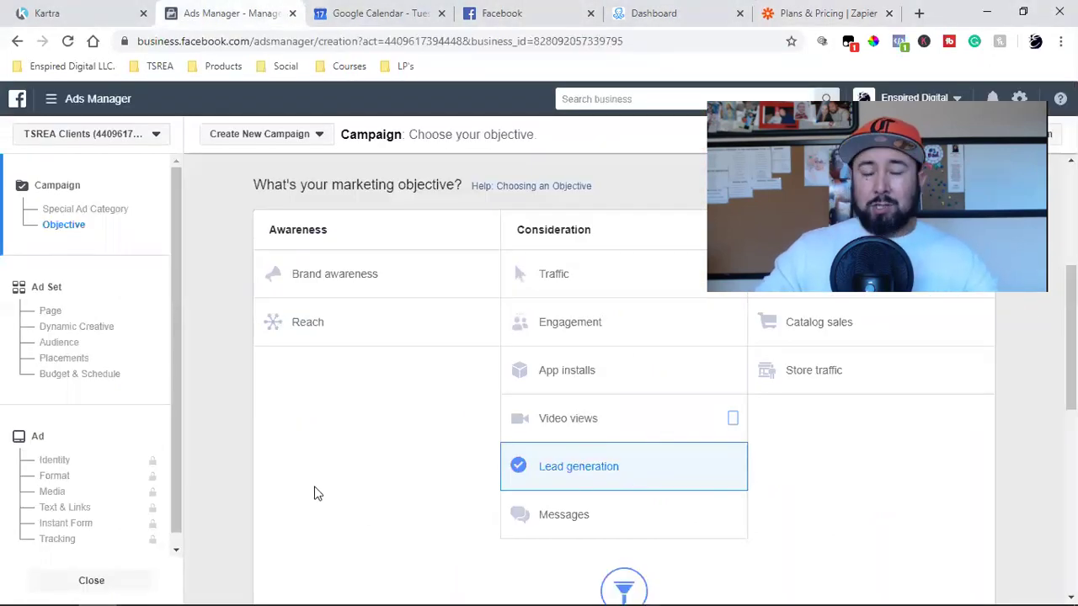